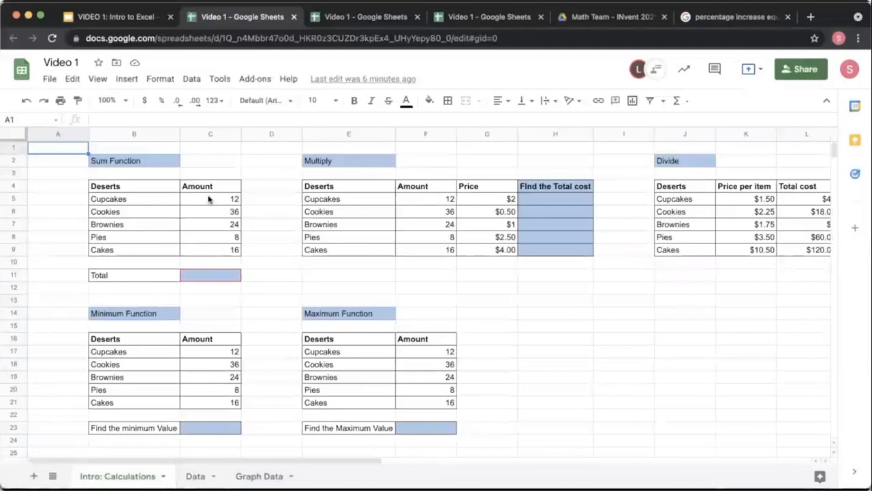
Step: Enter =sum(12,36,24,8,16) in the Total cell of the Sum Function table
left_click(213, 276)
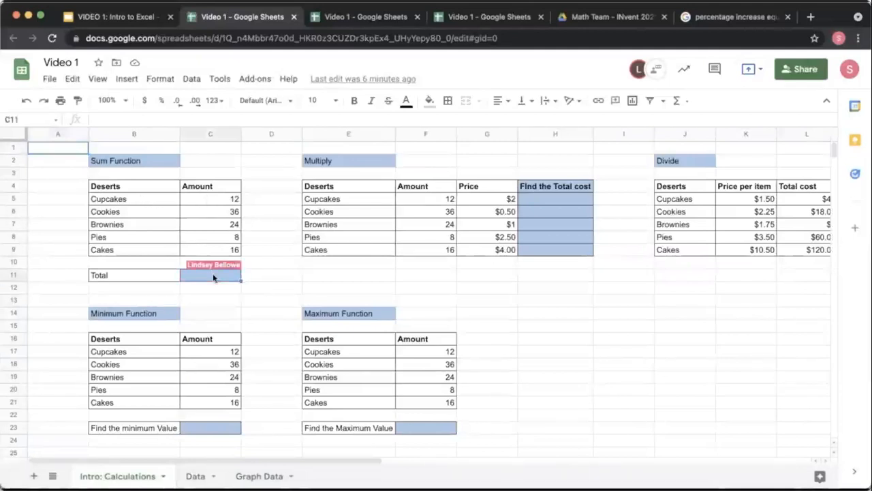
type("=")
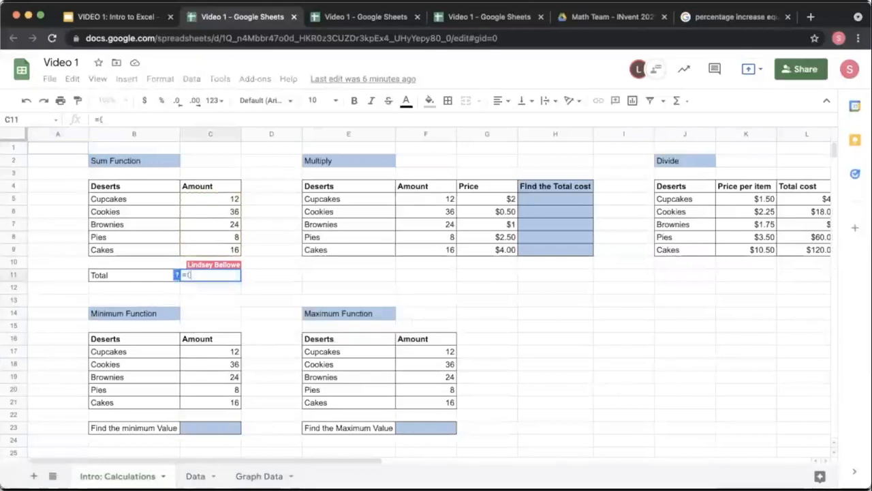
type("sum(")
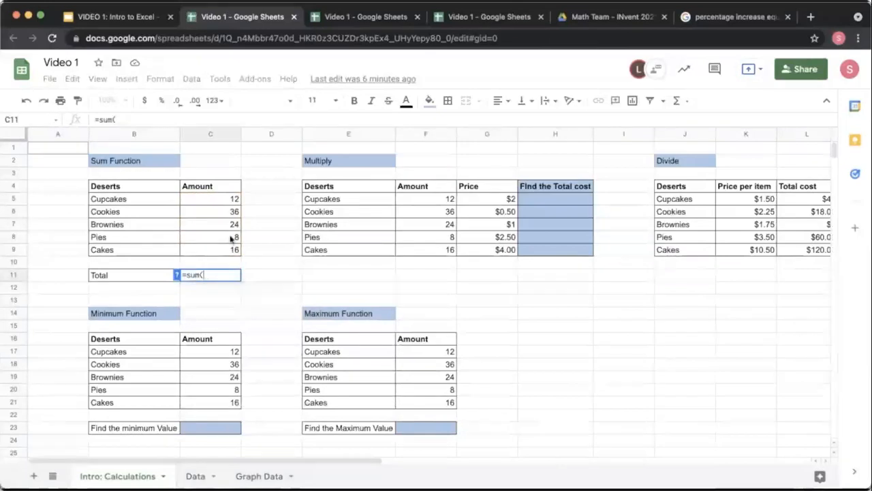
type("12")
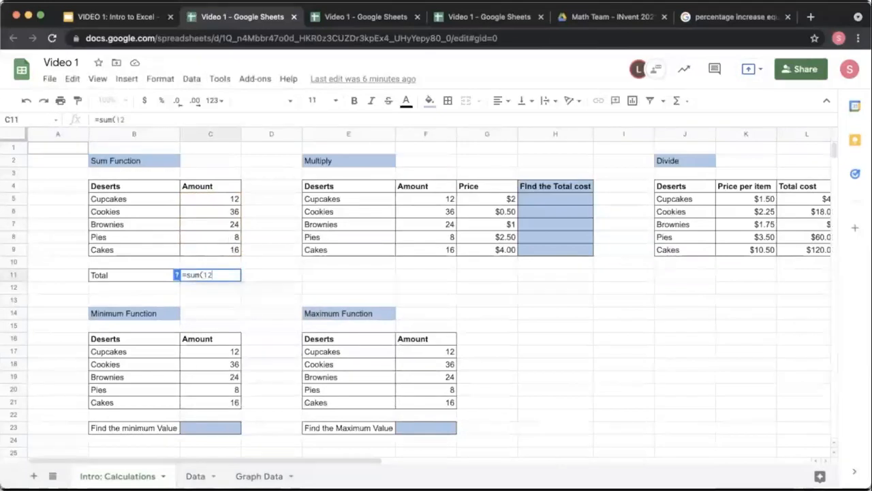
type(",36,24")
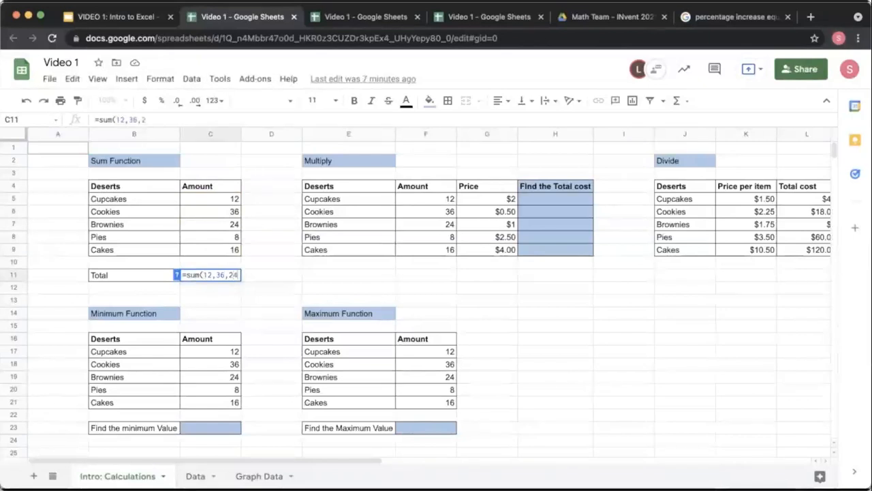
type(",8,")
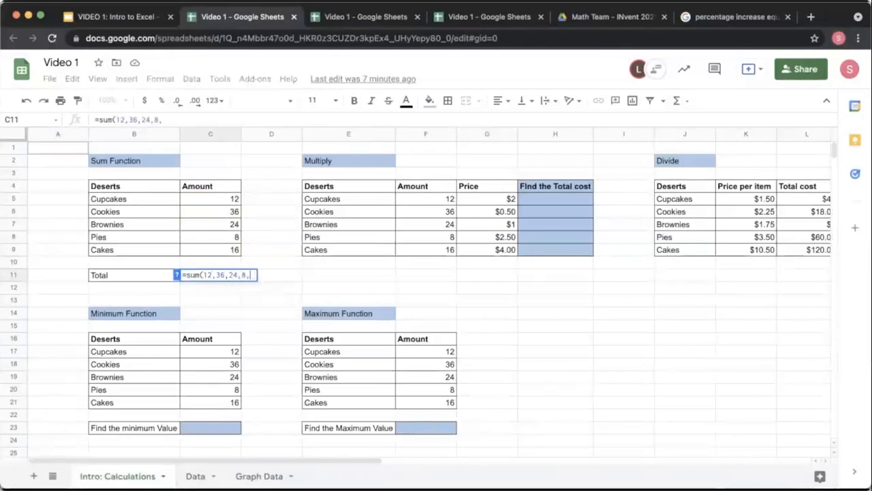
type("16)")
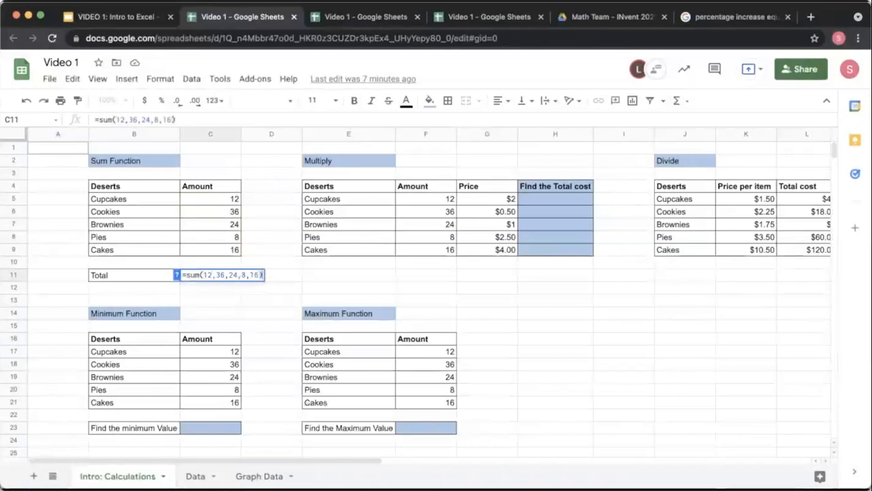
key("Return")
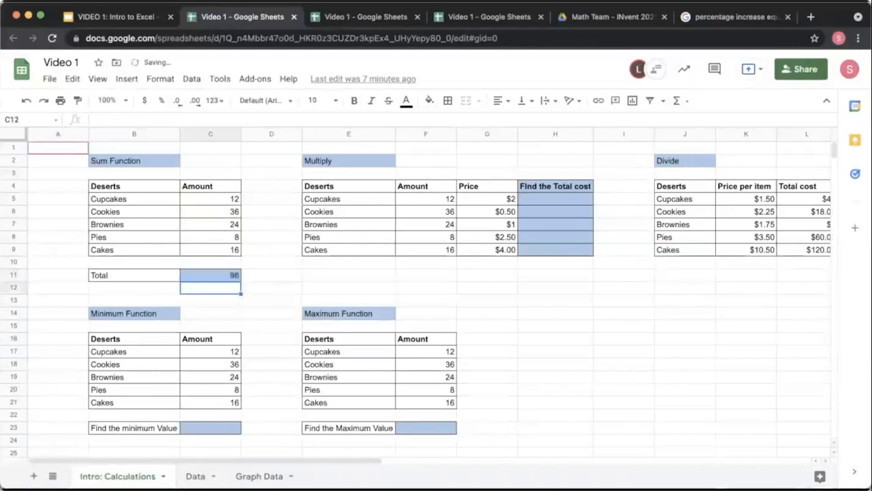
Step: Replace the Total formula with =sum(C5:C9), summing the Amount range
left_click(231, 276)
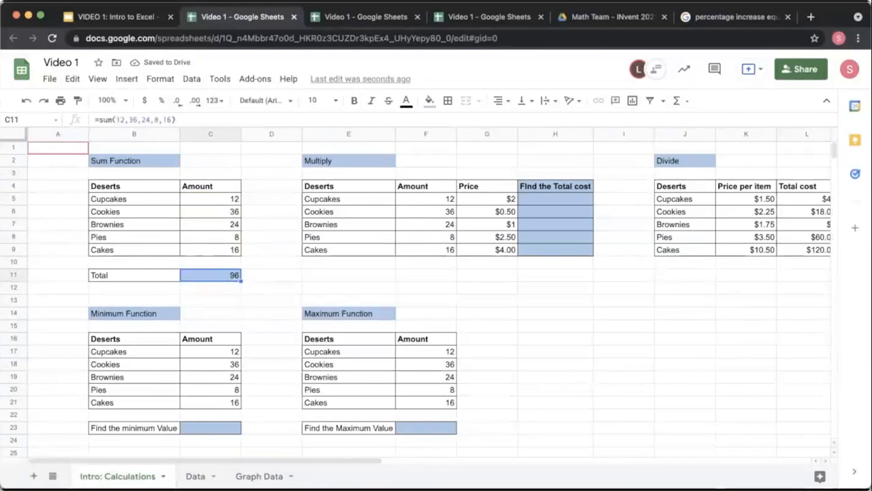
type("=sum(")
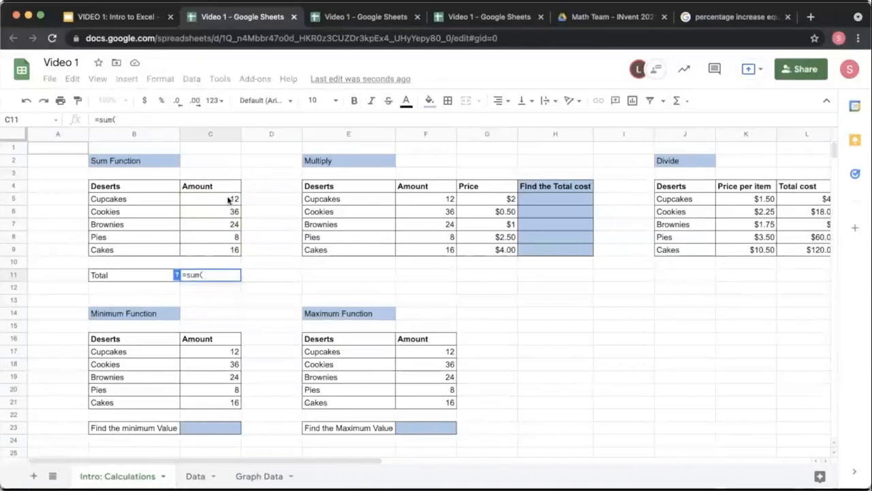
left_click_drag(229, 199, 229, 251)
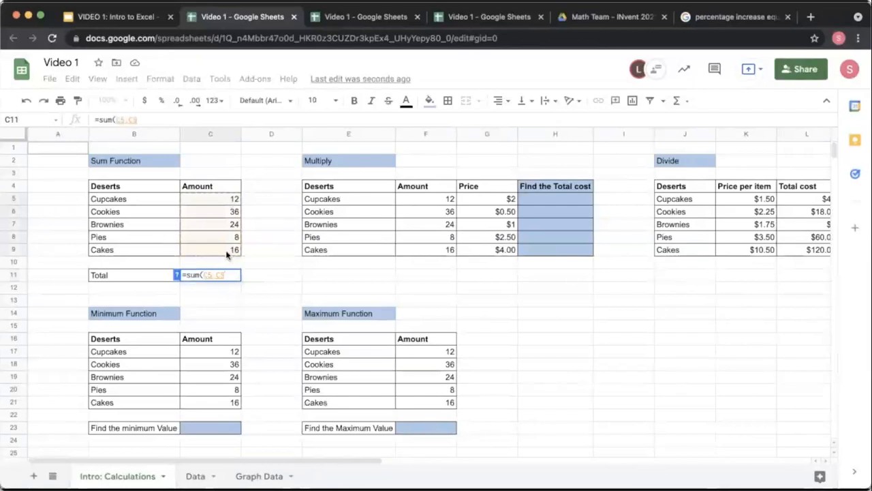
key("Return")
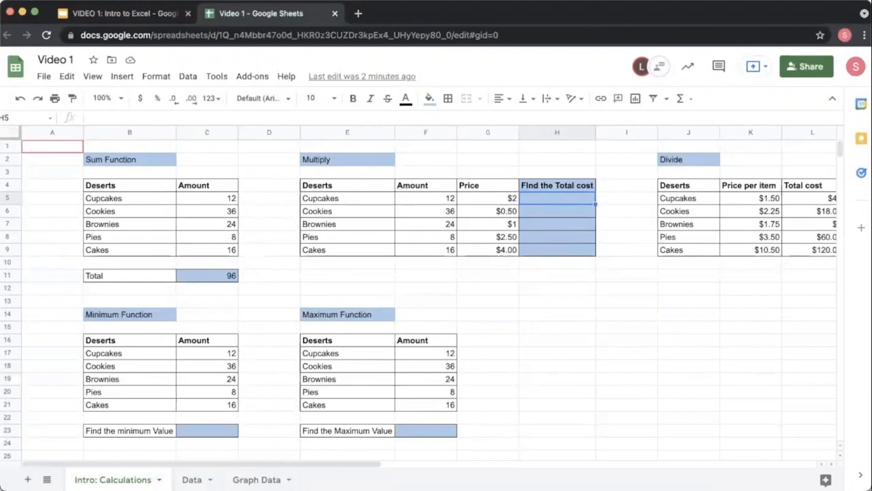
Step: Enter =12*2 in the Cupcakes cell of the Find the Total cost column
type("=")
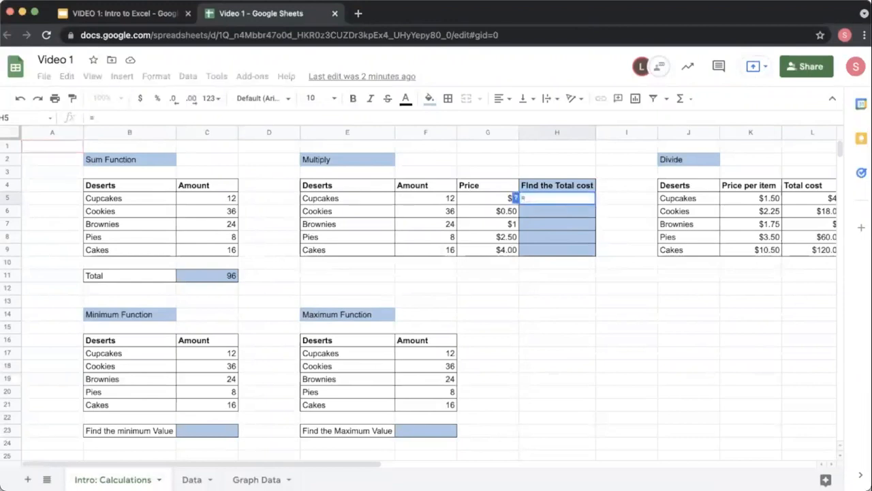
type("12")
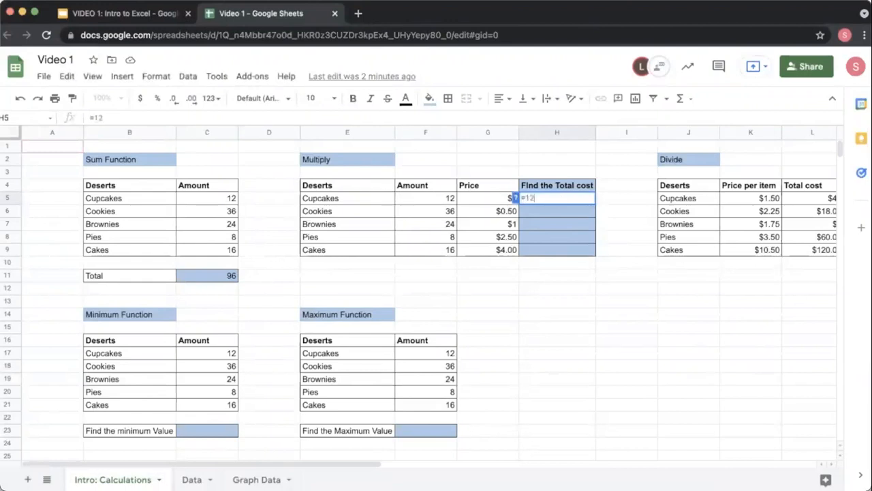
type("*2")
key("Return")
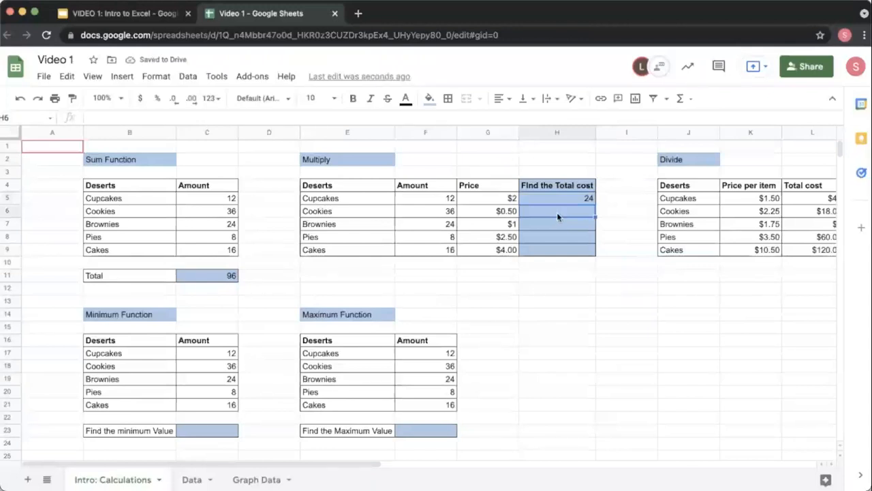
Step: Enter =F6*G6 in the Cookies total cost cell, multiplying its amount by its price
type("=")
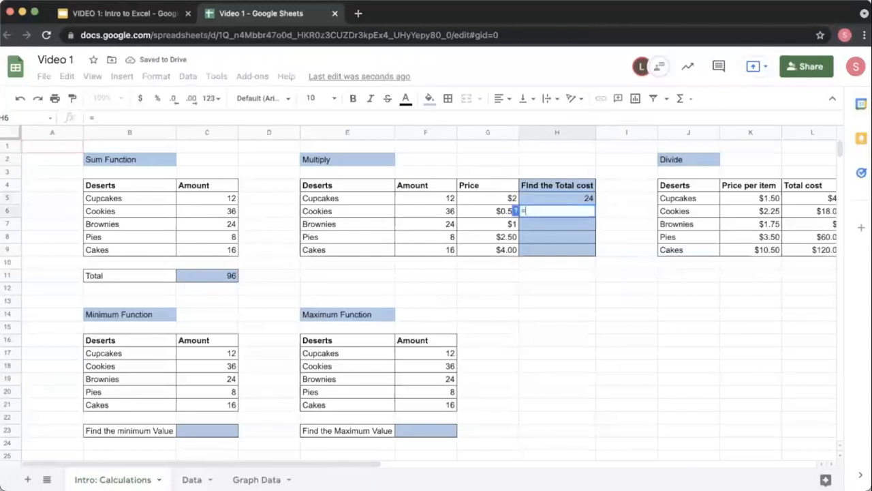
left_click(440, 216)
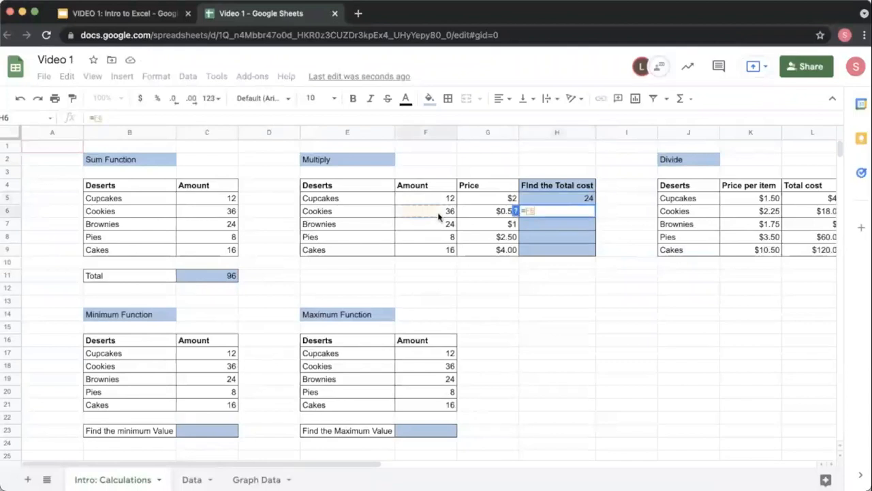
type("*")
left_click(488, 214)
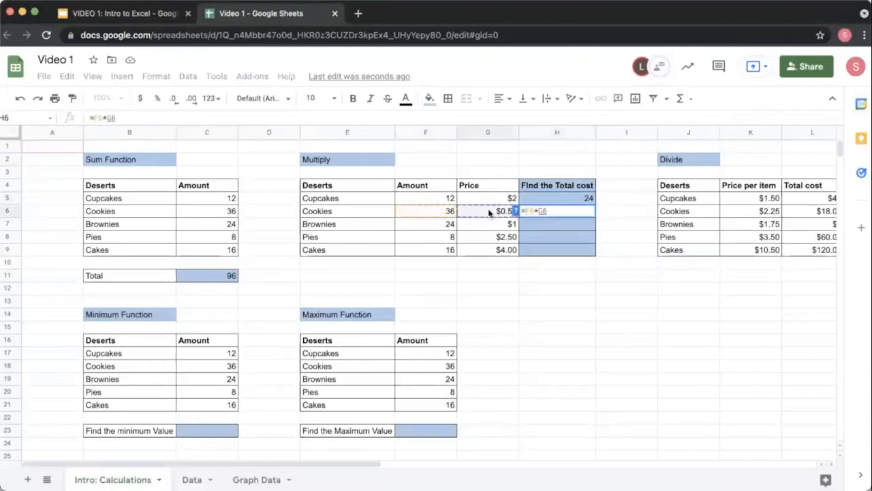
key("Return")
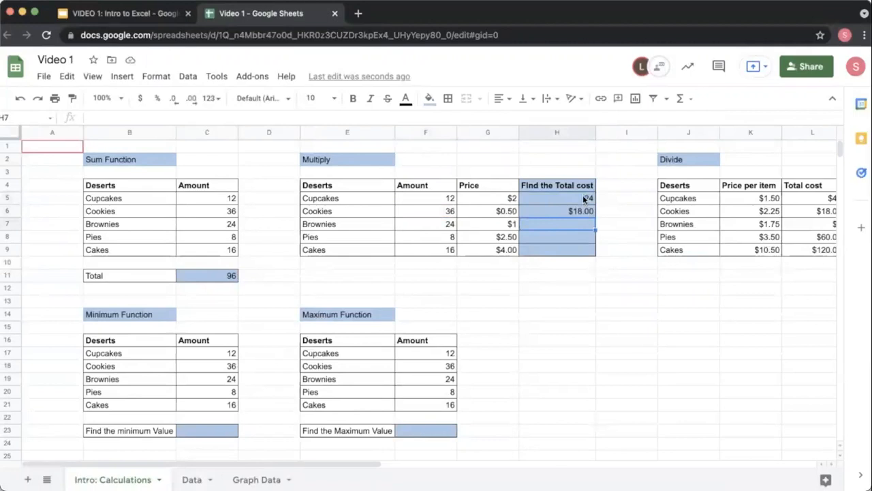
Step: Select the first two total cost cells and fill them down through the Cakes row
left_click_drag(583, 195, 583, 212)
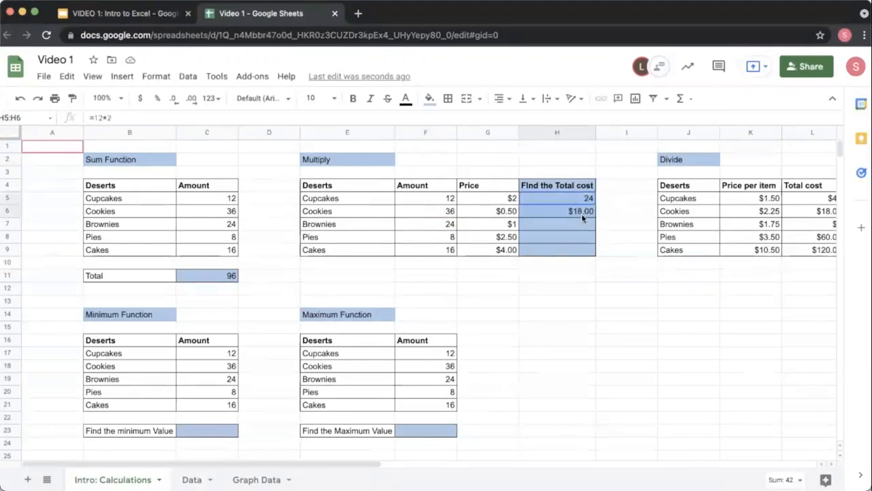
left_click(580, 198)
left_click_drag(566, 196, 564, 210)
left_click_drag(595, 213, 592, 252)
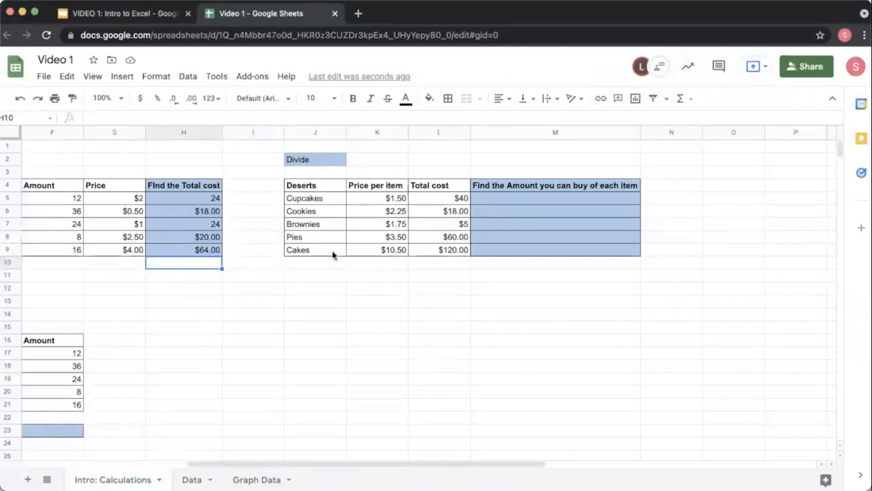
Step: Enter =L5/K5 in the Cupcakes cell of the amount-you-can-buy column and dismiss the suggested autofill
scroll(334, 254, "left", 5)
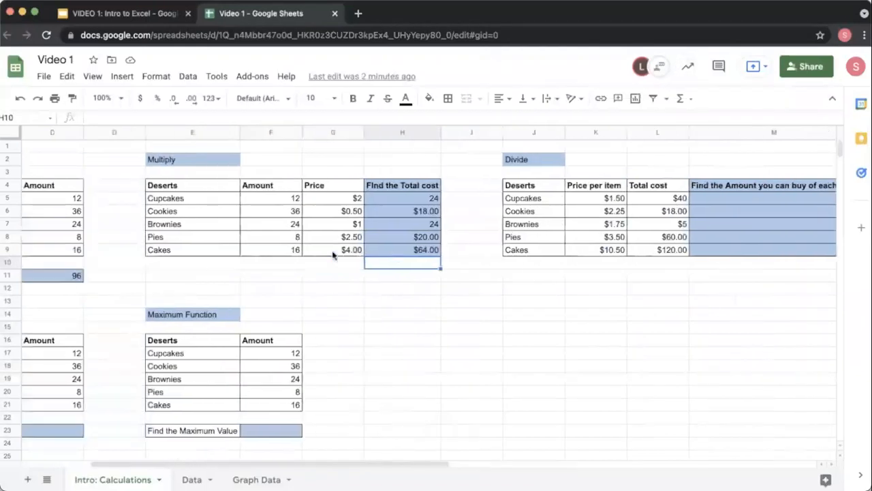
scroll(334, 254, "right", 3)
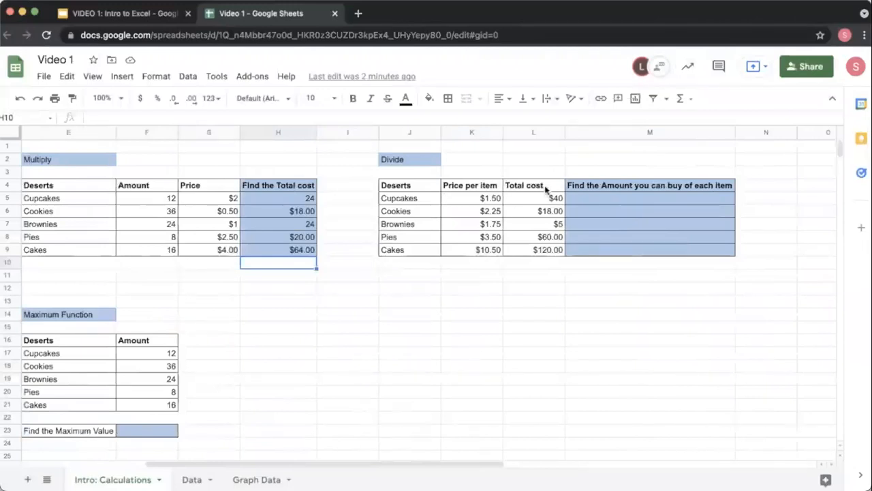
left_click(708, 198)
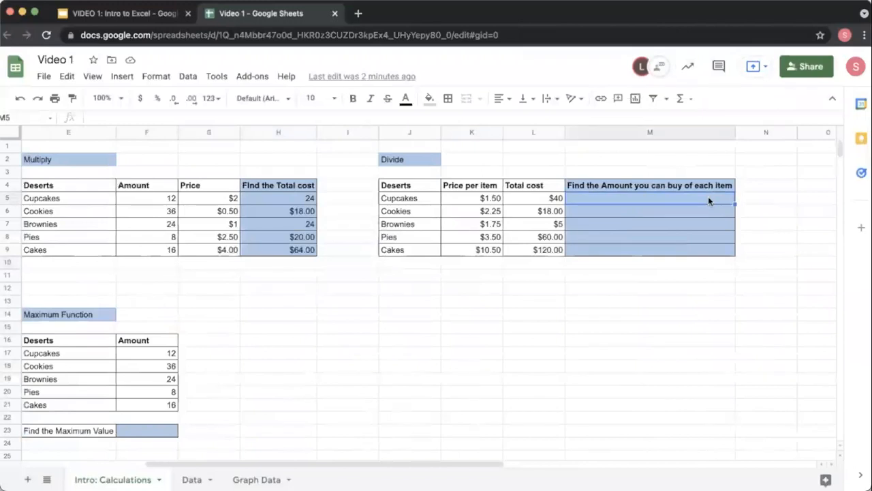
type("=")
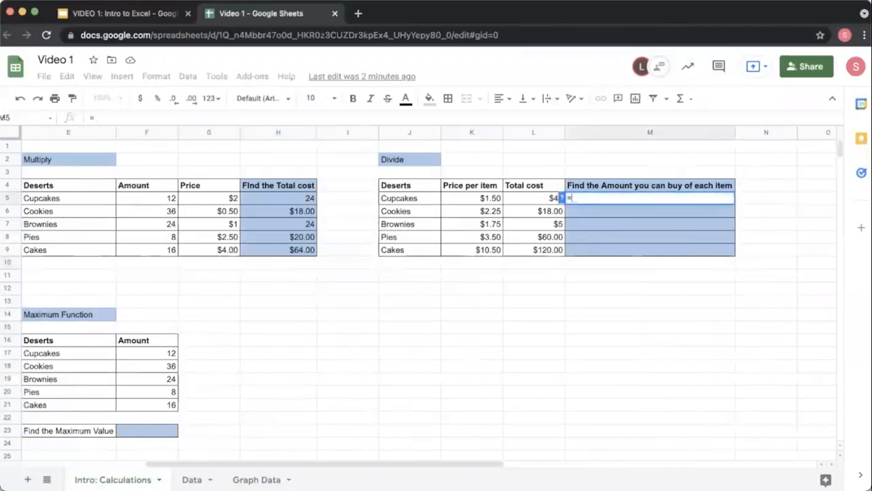
left_click(544, 199)
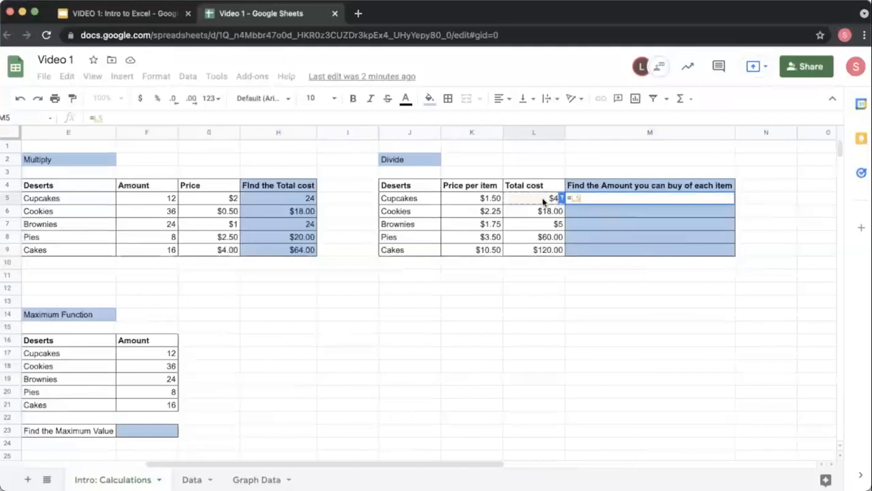
type("/")
left_click(485, 201)
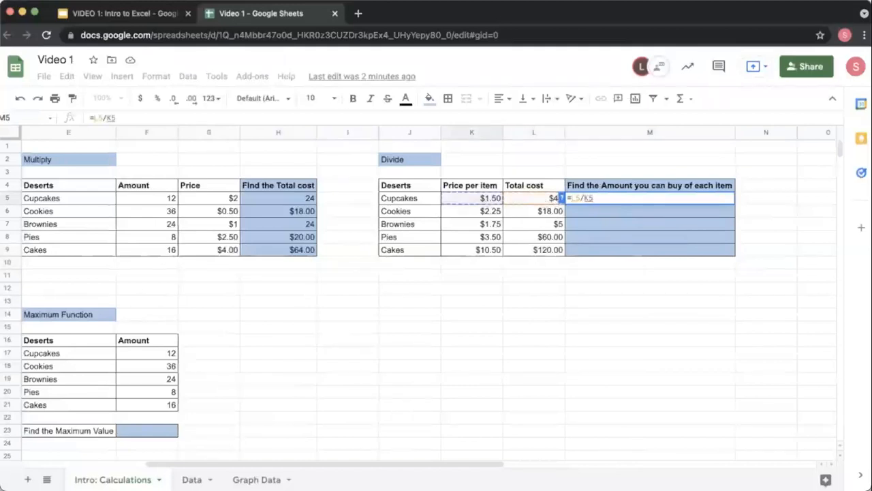
key("Return")
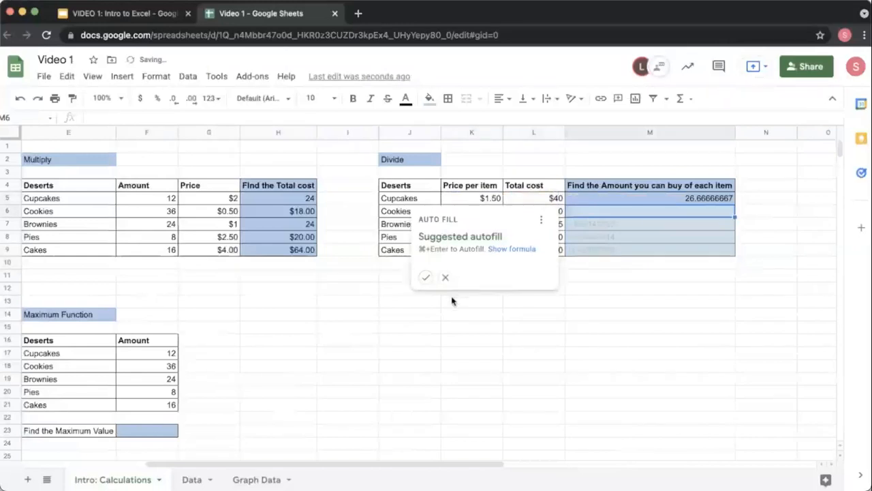
left_click(445, 277)
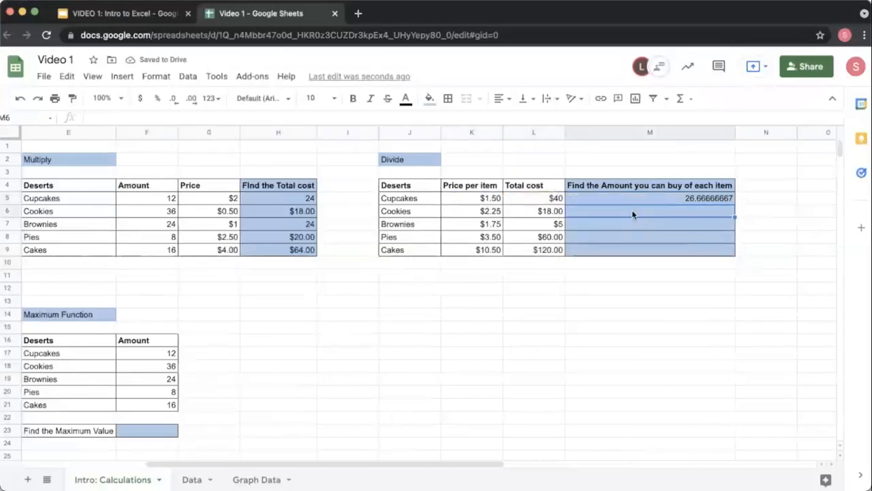
Step: Enter =18/2.25 in the Cookies amount-you-can-buy cell
type("=18/2.25")
key("Return")
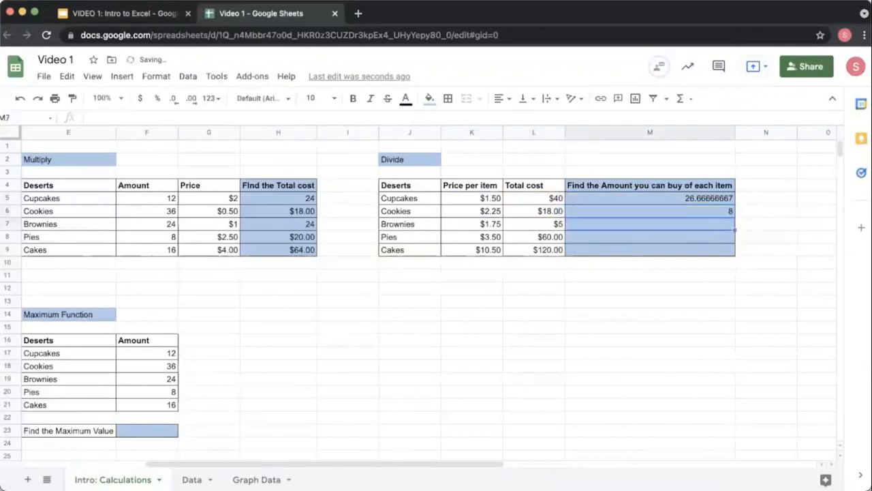
type("/")
type("=")
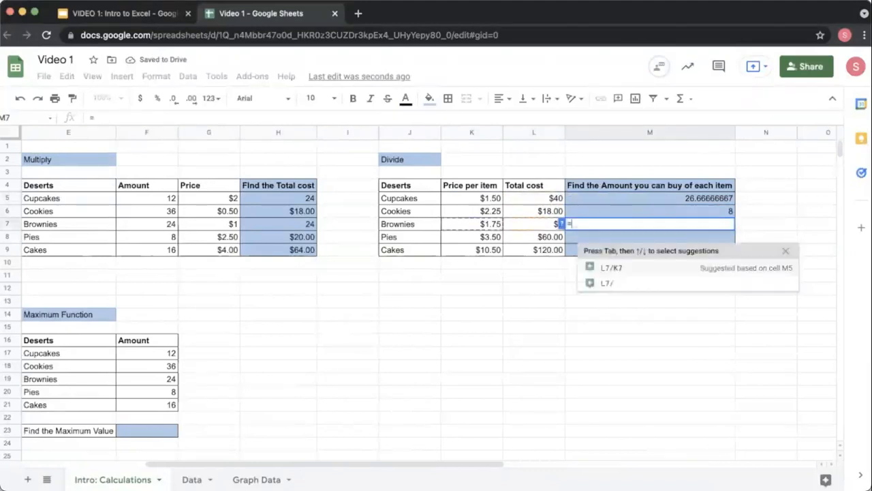
Step: Enter =L7/K7 in the Brownies amount-you-can-buy cell, dividing total cost by price per item
left_click(542, 225)
type("/")
left_click(478, 226)
key("Return")
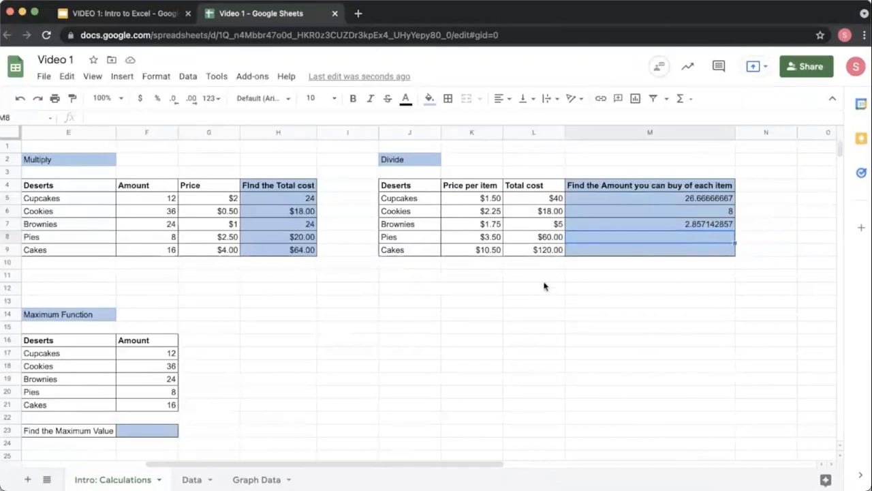
Step: Enter =min(C17:C21) in the Find the minimum Value cell to get the smallest dessert amount
scroll(545, 286, "left", 5)
scroll(545, 287, "down", 2)
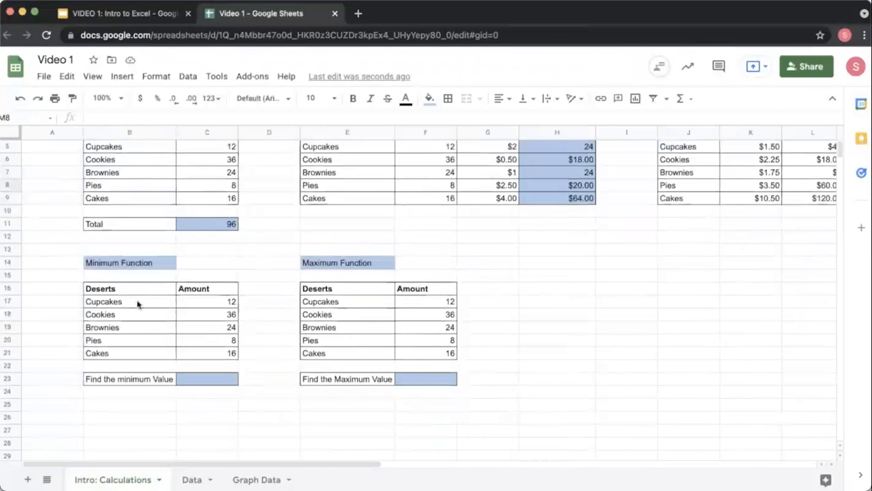
left_click(202, 385)
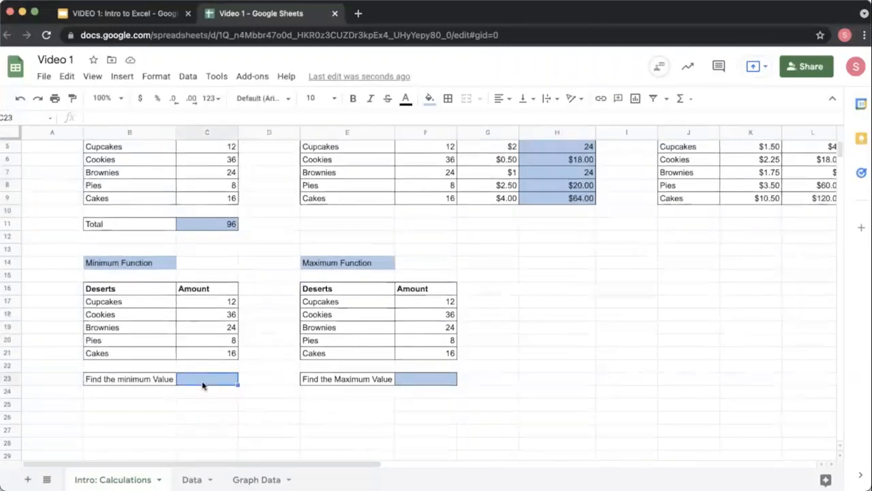
type("=")
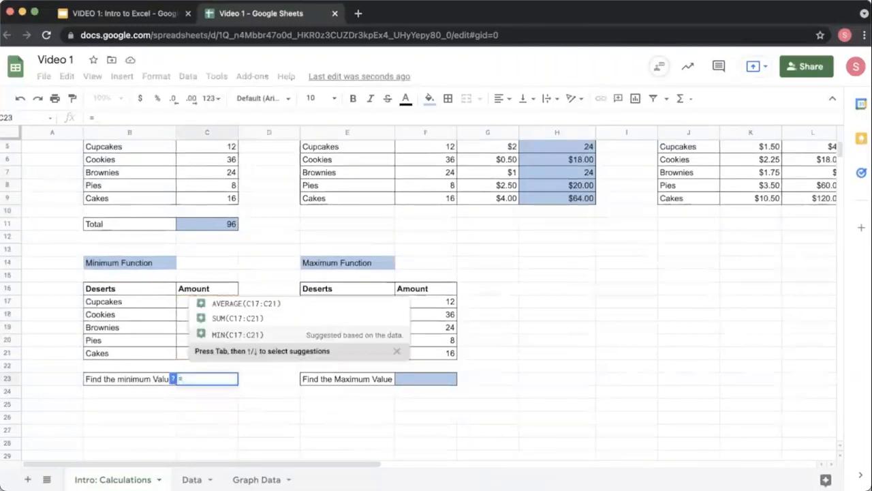
type("min")
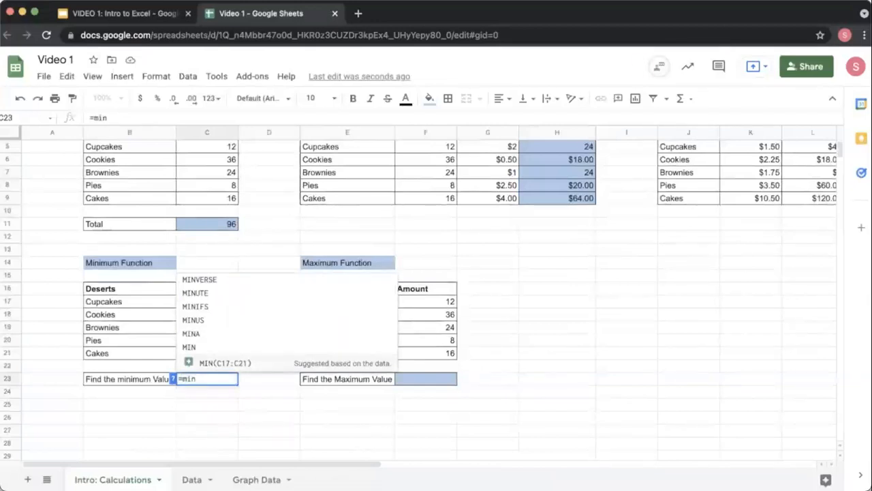
type("(")
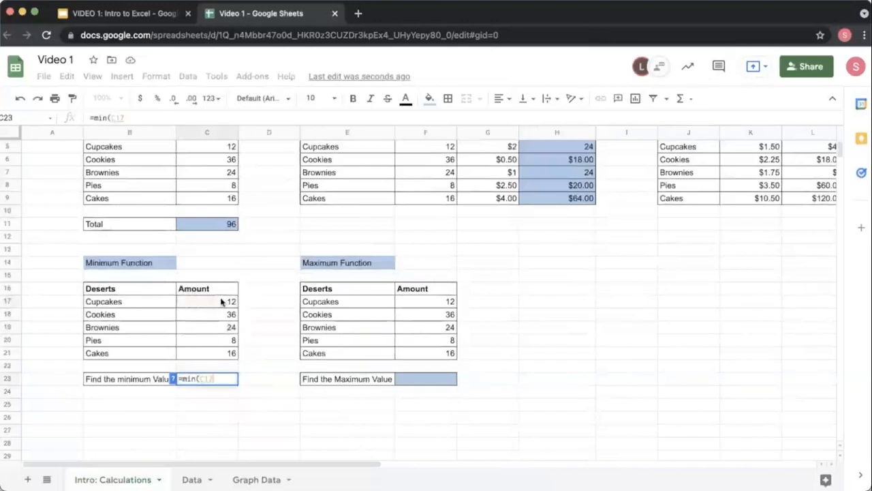
left_click_drag(223, 304, 221, 359)
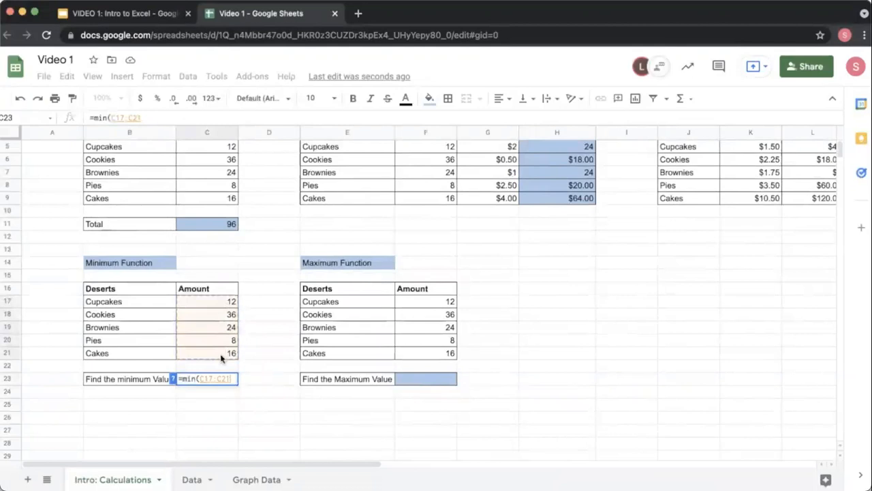
type(")")
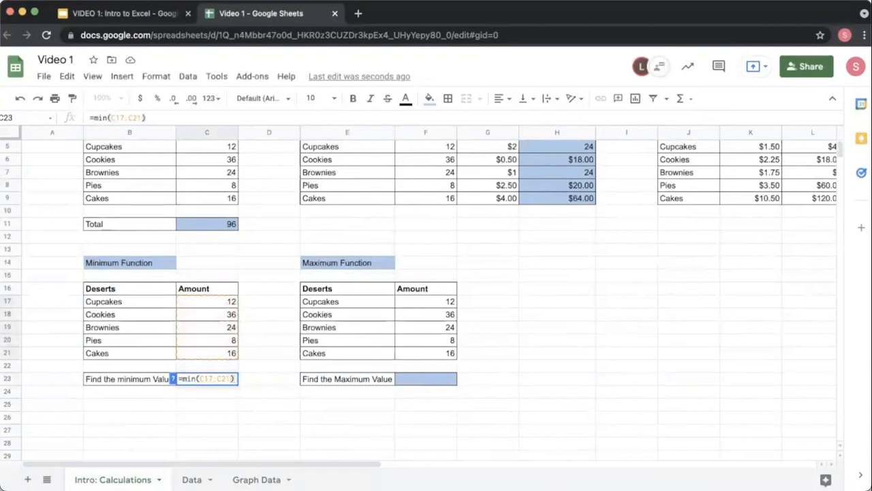
key("Return")
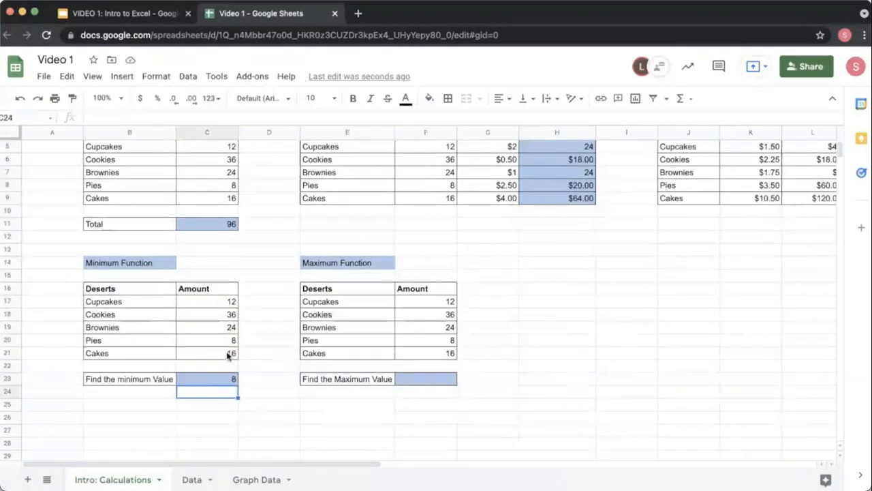
Step: Enter =max(F17:F21) in the Find the Maximum Value cell to get the largest dessert amount
left_click(439, 381)
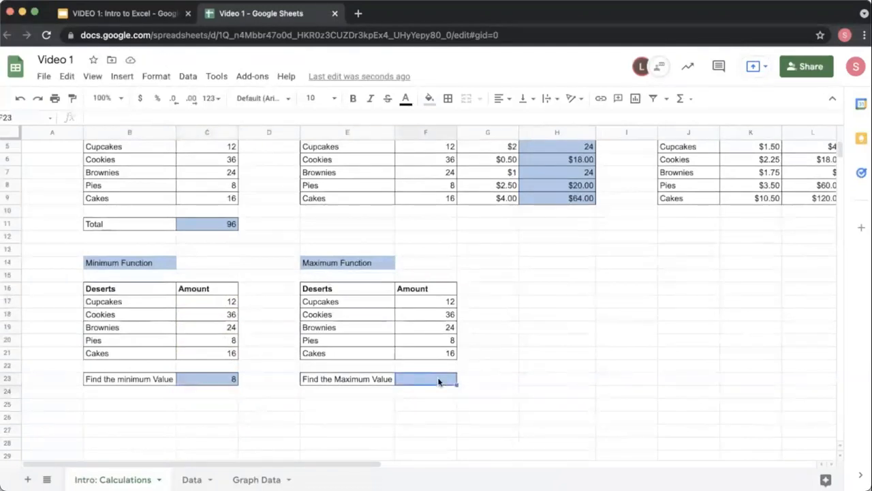
type("=ma")
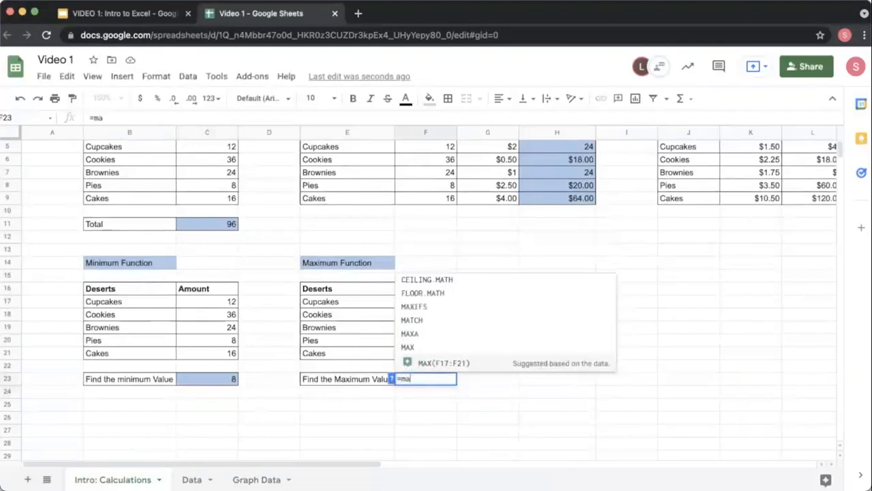
type("x(")
left_click(446, 302)
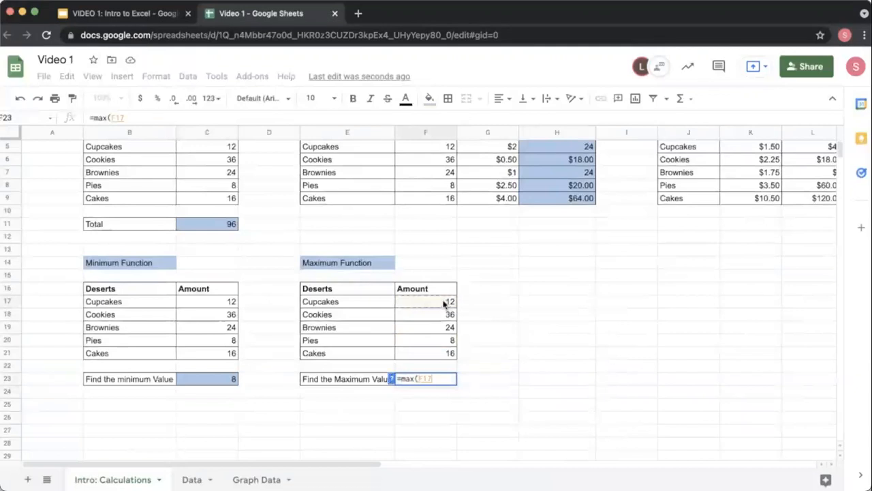
left_click_drag(446, 327, 442, 353)
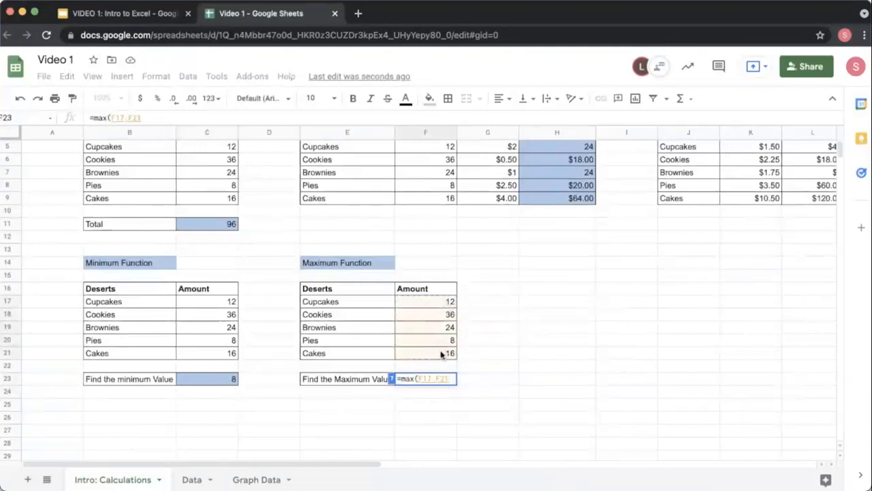
type(")")
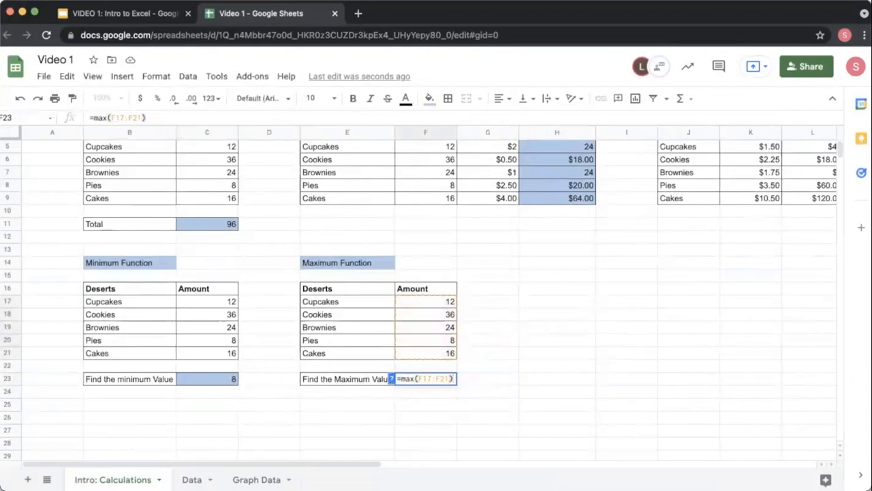
key("Return")
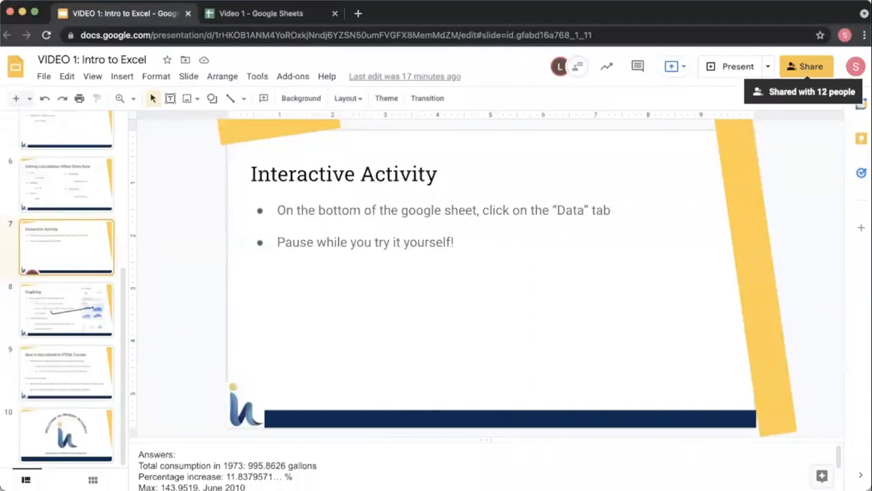
Step: Return to the spreadsheet, open the Data sheet and examine the monthly dates and consumption values
left_click(300, 15)
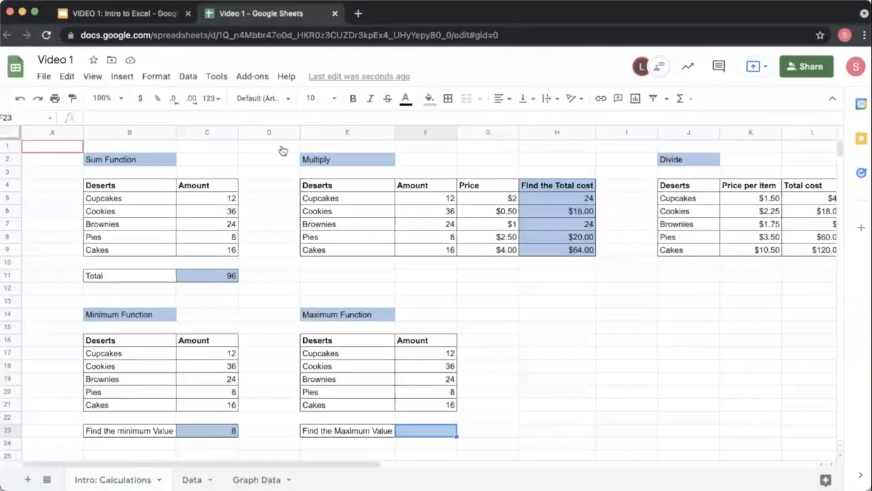
left_click(195, 479)
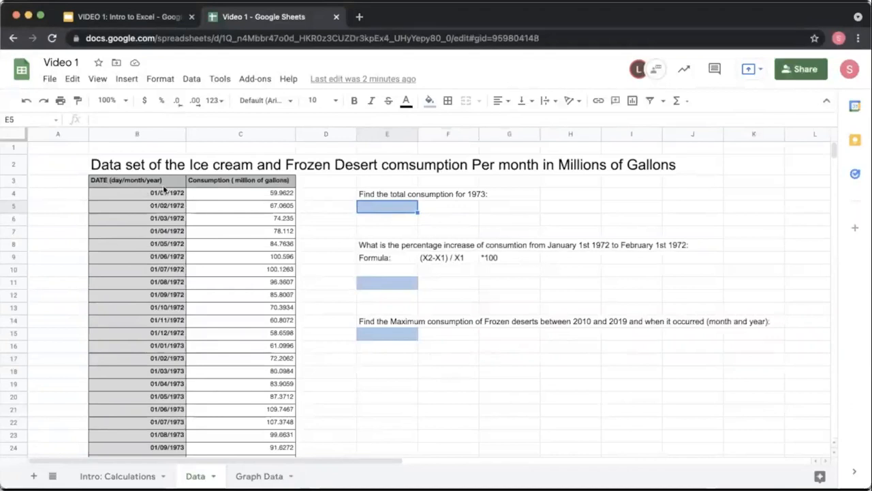
scroll(177, 305, "down", 15)
scroll(177, 304, "down", 20)
scroll(177, 303, "up", 20)
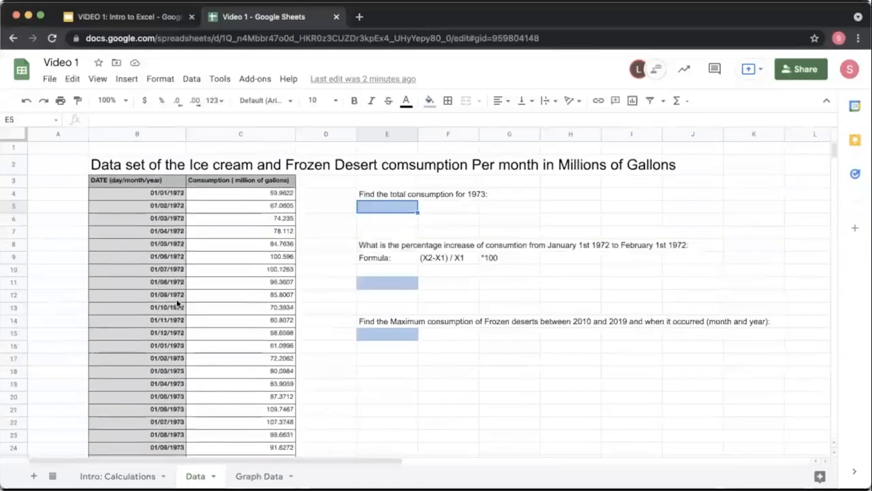
left_click_drag(162, 193, 152, 335)
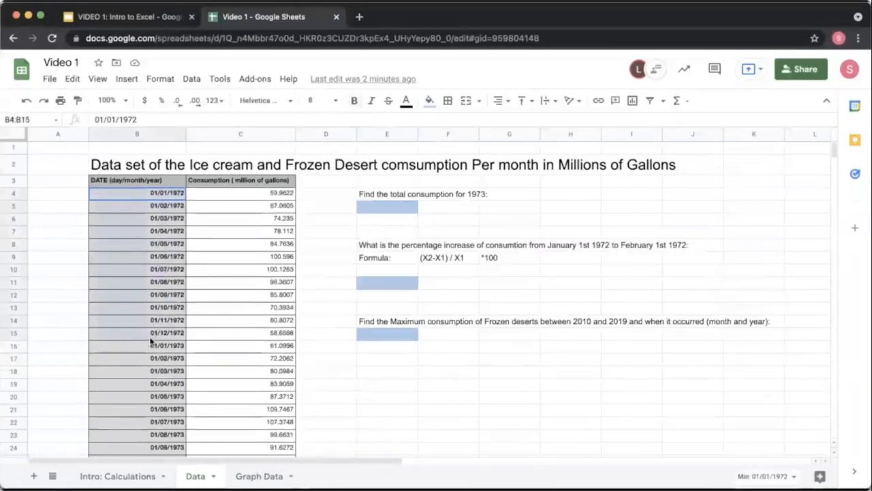
left_click(171, 207)
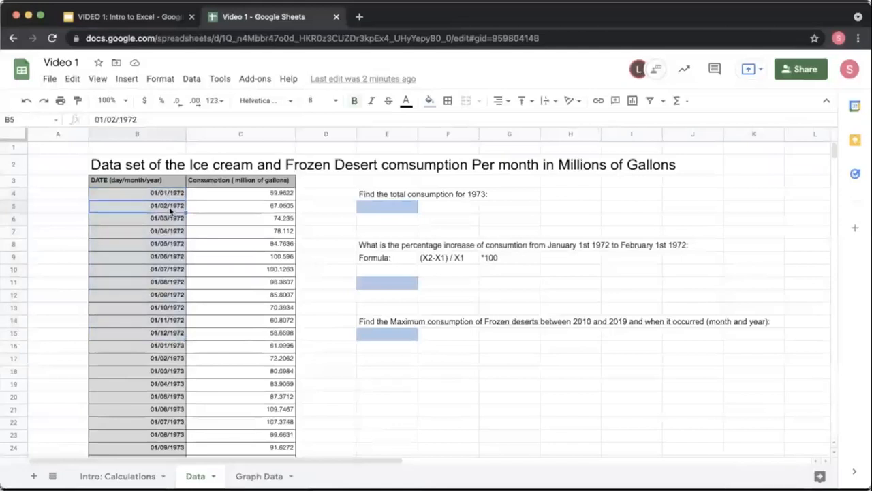
left_click(172, 220)
left_click(175, 232)
left_click(177, 257)
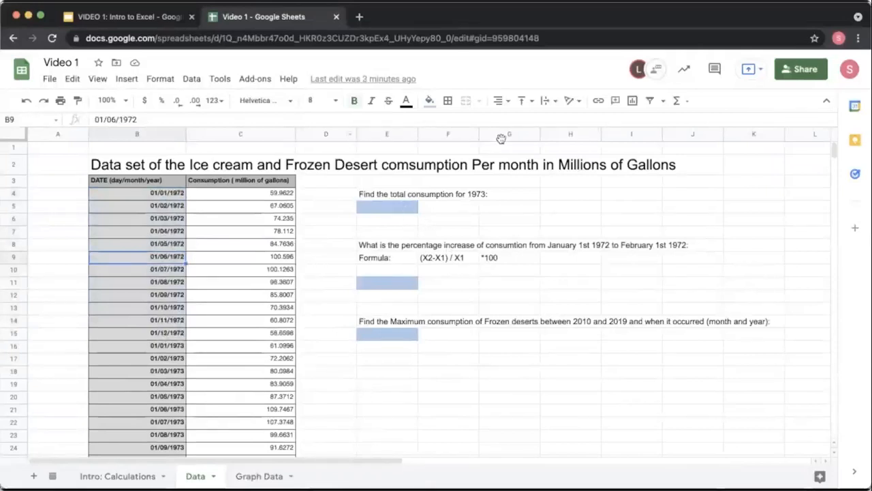
scroll(173, 318, "down", 20)
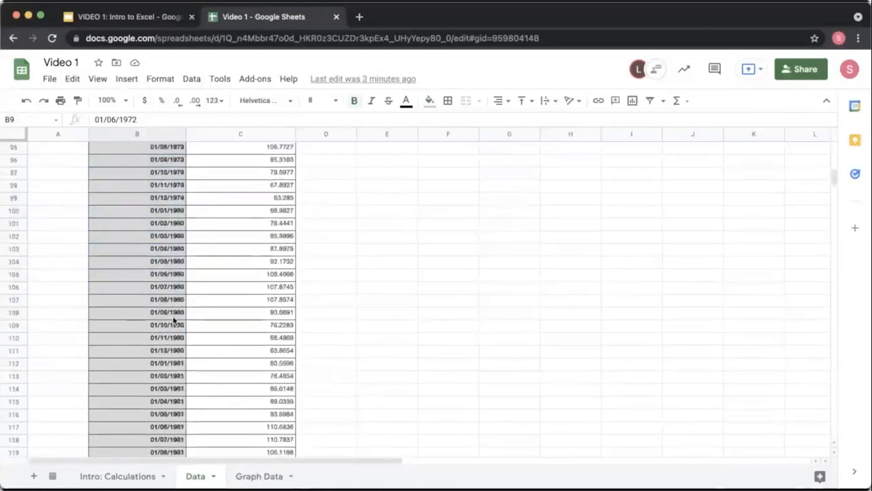
scroll(174, 318, "up", 20)
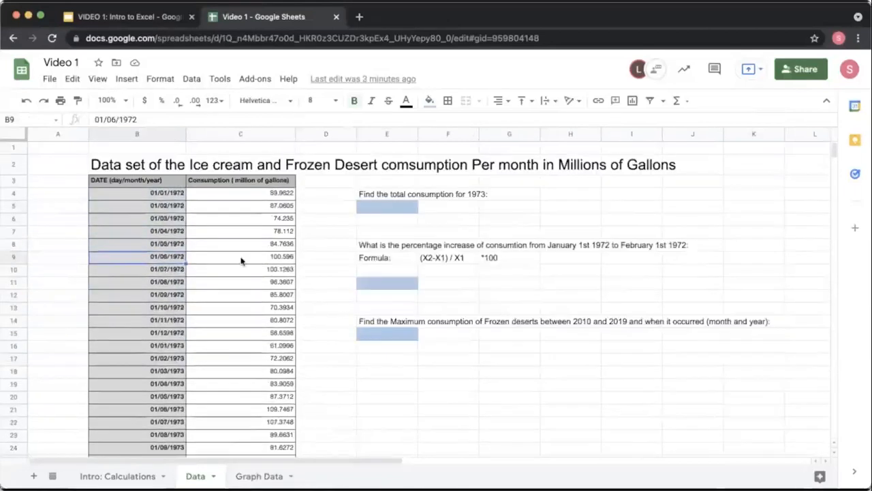
Step: Try to sum the 1973 consumption values in the total consumption for 1973 cell
left_click(402, 209)
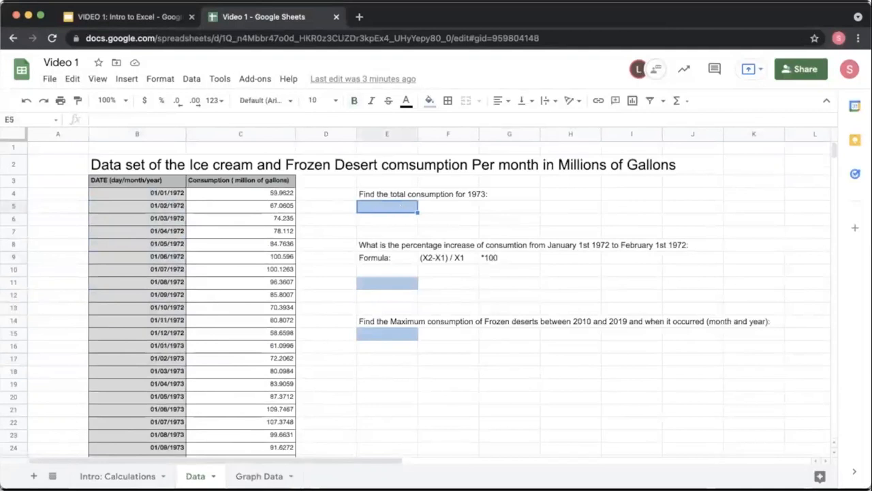
type("=sum")
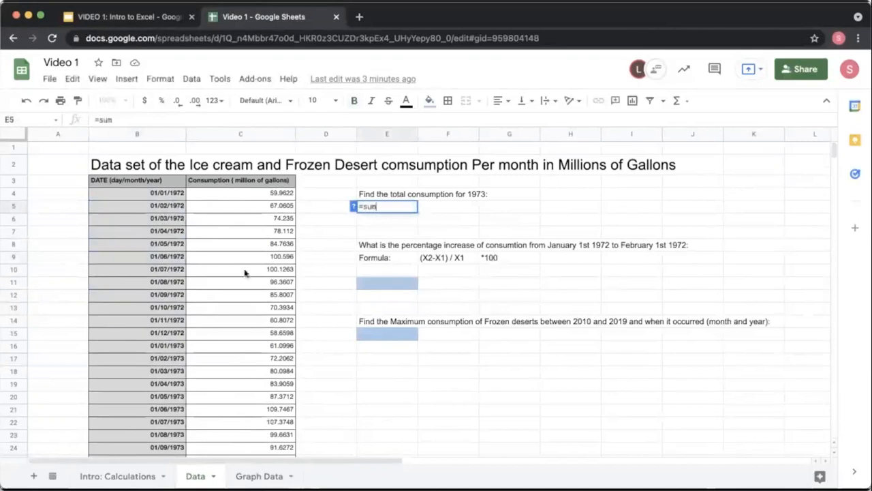
scroll(210, 381, "down", 1)
scroll(210, 380, "down", 4)
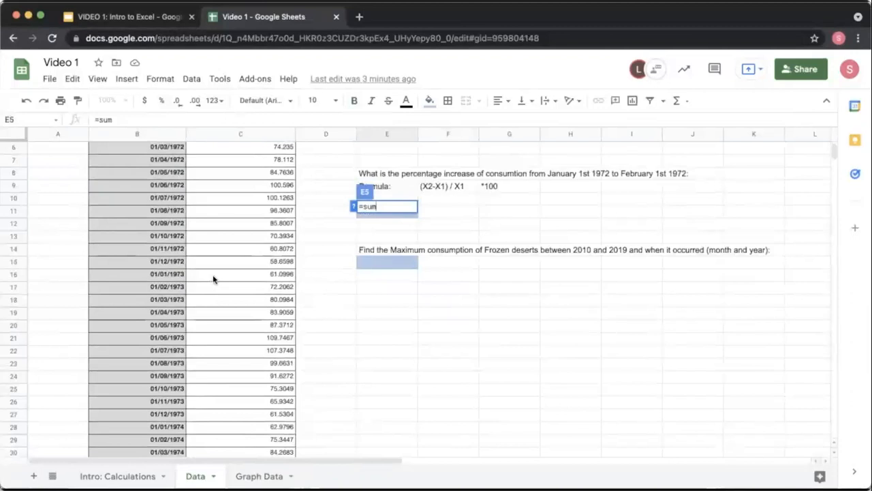
left_click(262, 279)
left_click_drag(260, 278, 258, 328)
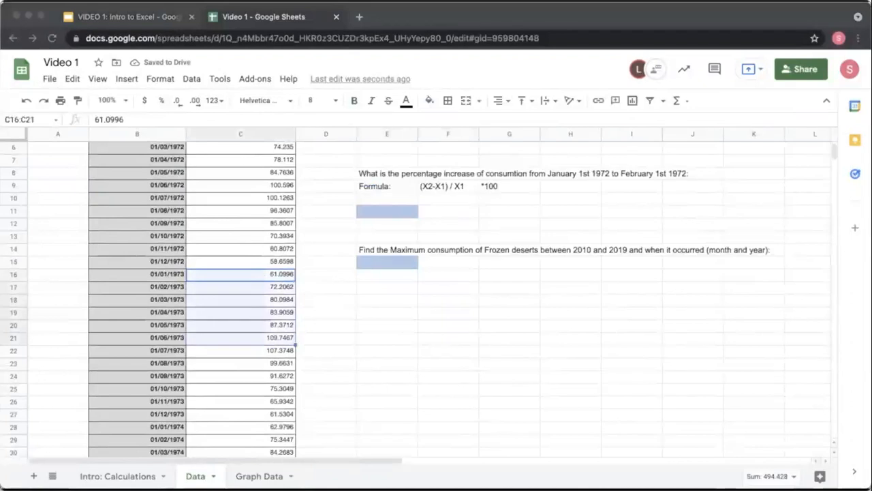
left_click(256, 277)
left_click_drag(251, 300, 236, 421)
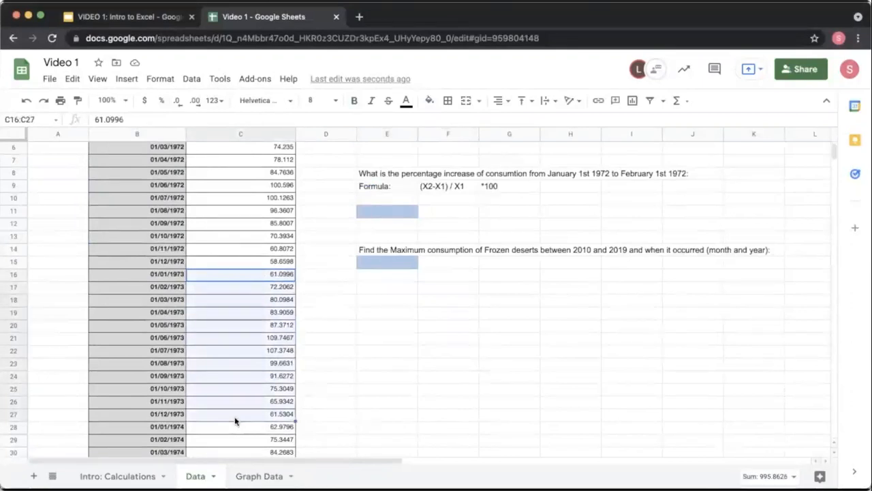
scroll(381, 195, "up", 2)
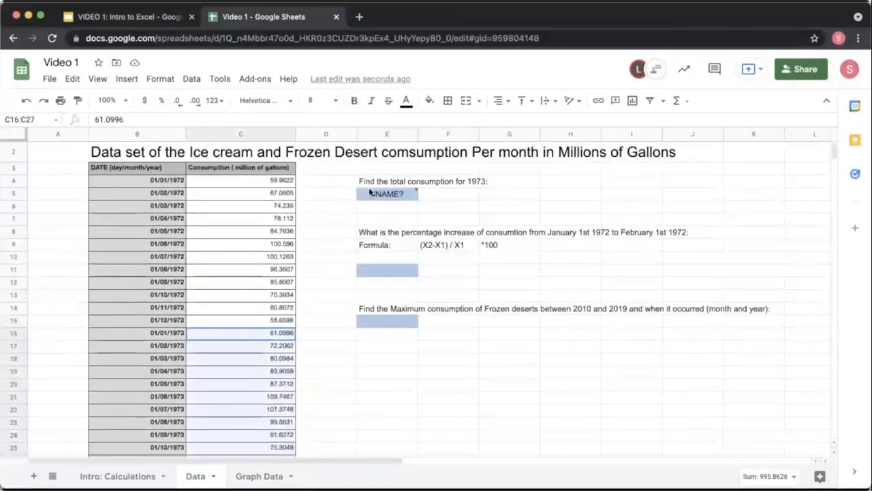
Step: Enter =sum(C16:C27) in the total consumption for 1973 cell, covering all 1973 monthly values
left_click(411, 185)
left_click(411, 193)
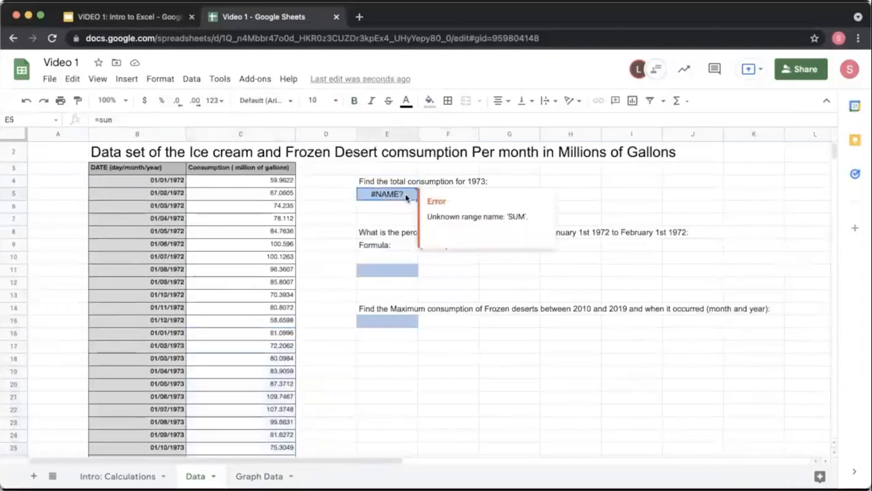
type("=sum(")
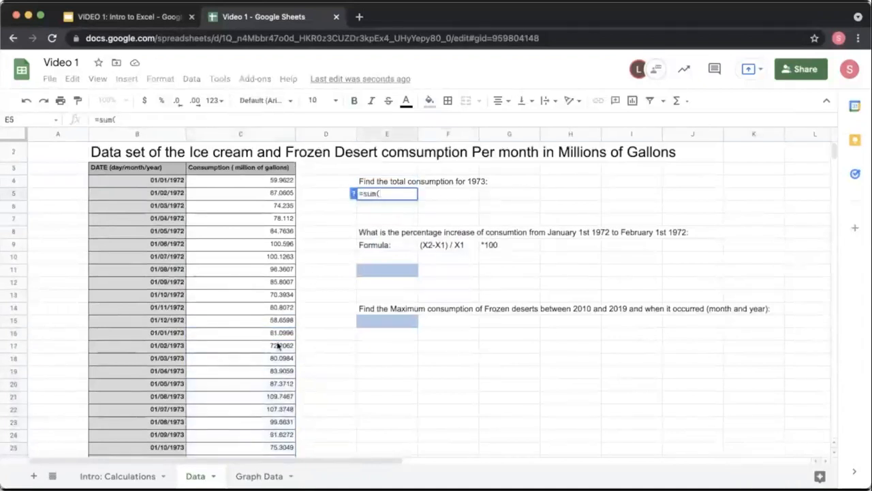
scroll(277, 345, "down", 3)
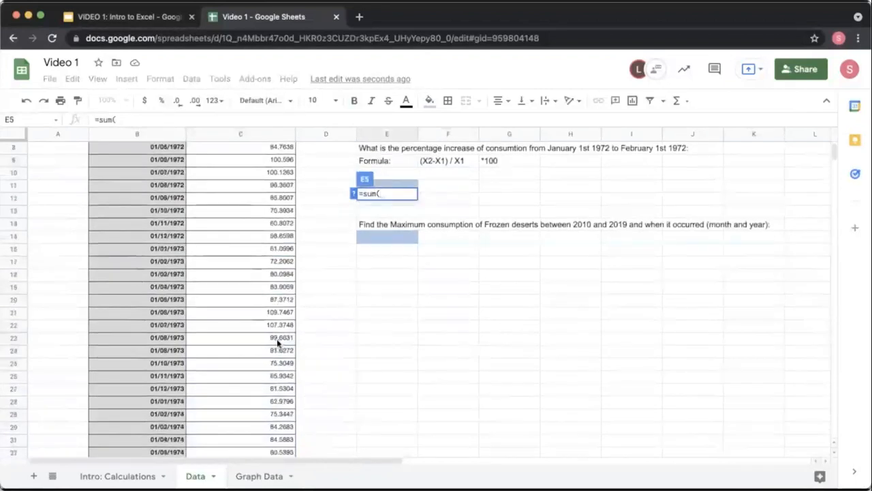
left_click_drag(229, 255, 225, 390)
type(")")
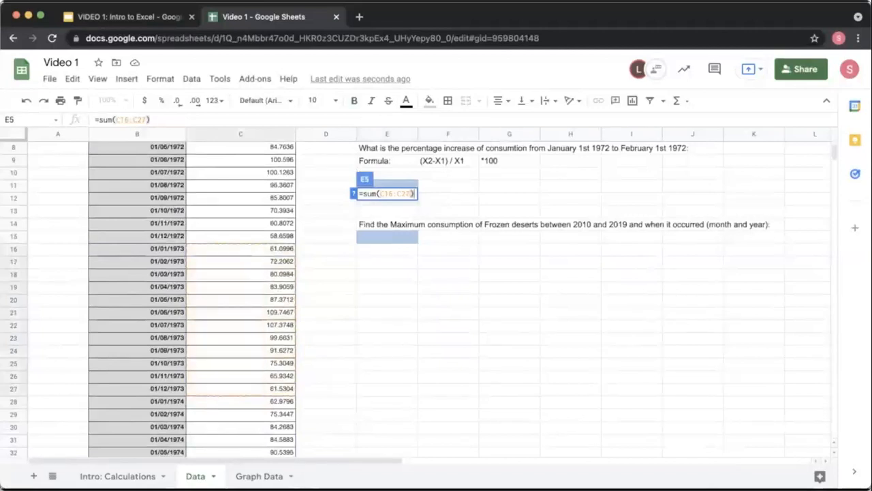
key("Return")
scroll(354, 422, "up", 3)
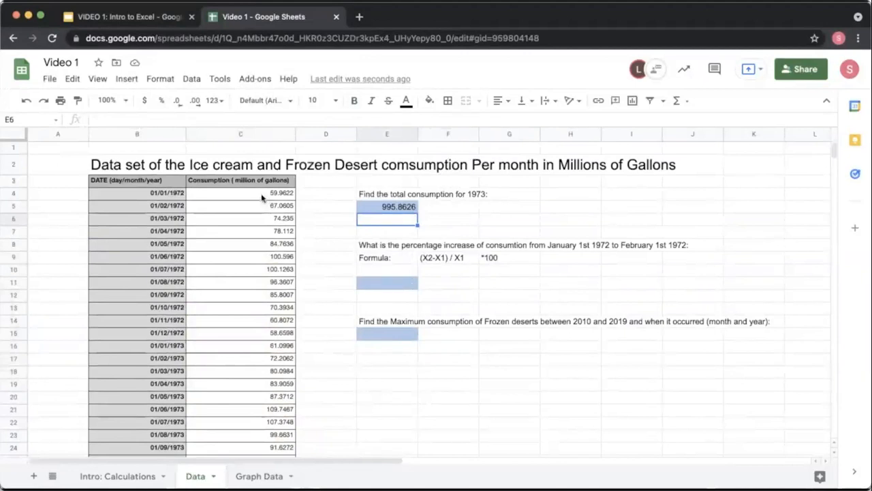
Step: Enter =(C5-C4)/C4*100 in the percentage increase cell to compute January-to-February 1972 growth
left_click_drag(263, 198, 259, 213)
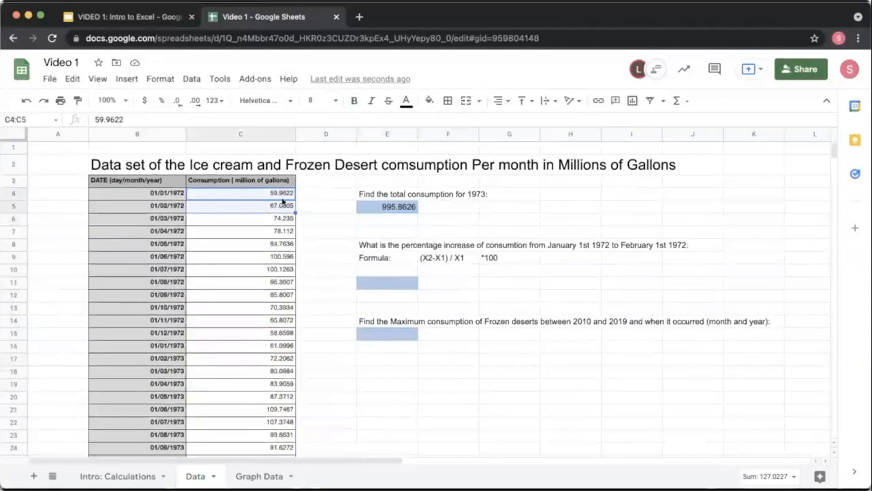
left_click(384, 280)
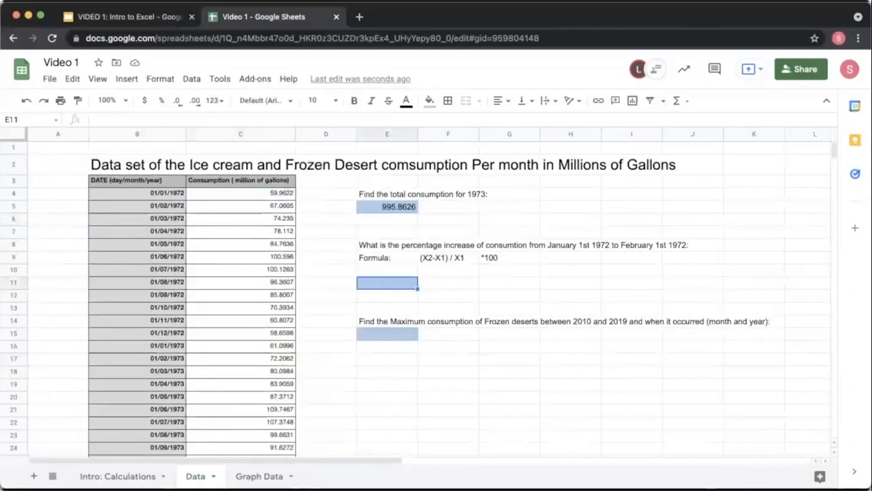
type("=")
left_click(261, 210)
type("-")
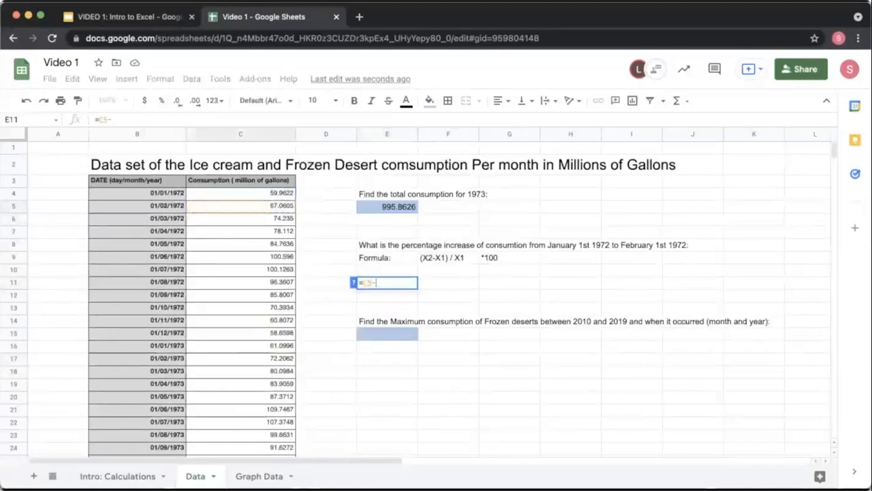
key("BackSpace")
key("BackSpace")
key("BackSpace")
type("(")
left_click(259, 209)
type("-")
left_click(252, 197)
type(")")
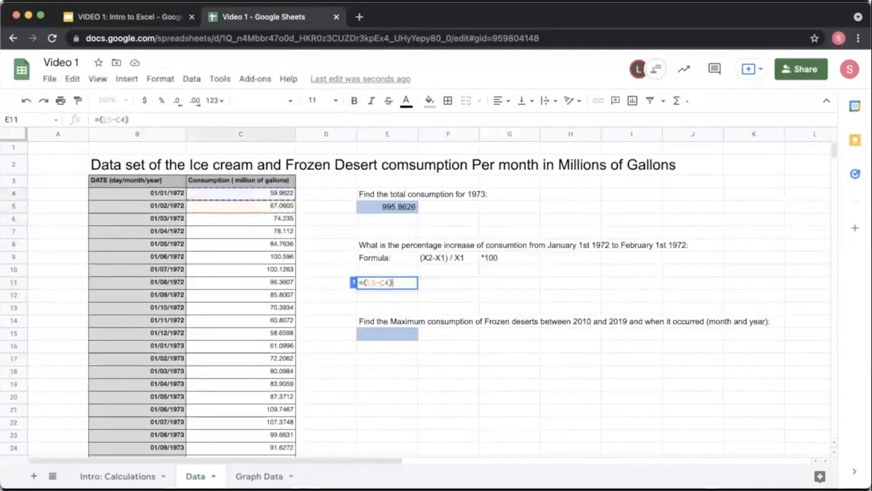
type("/")
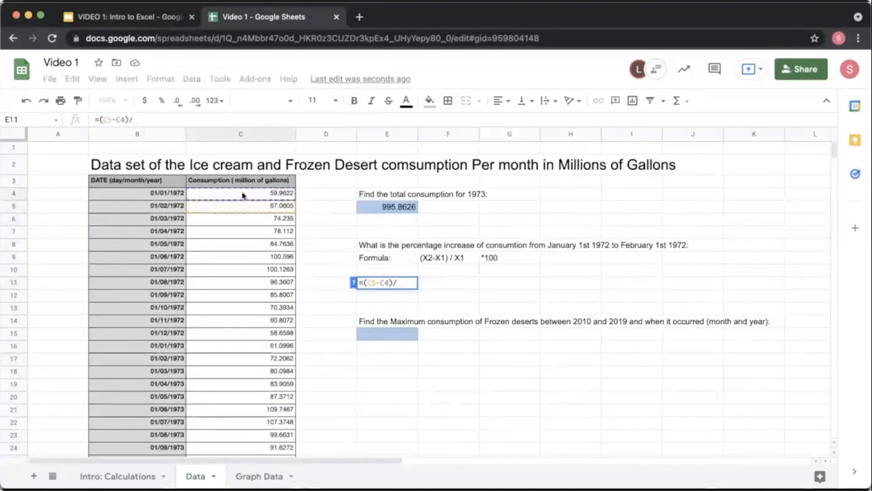
left_click(243, 195)
type("*100")
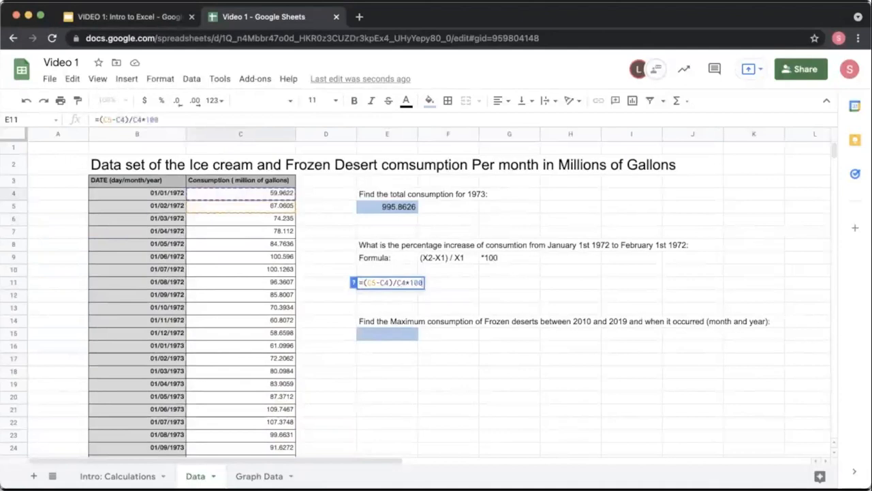
key("Return")
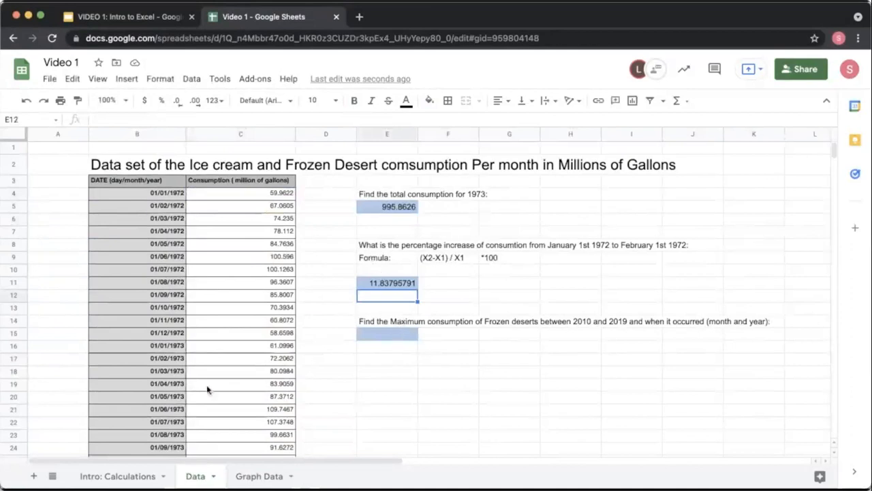
Step: Enter =max(C460:C579) in the maximum consumption cell, covering the 2010 to 2019 monthly values
left_click(390, 338)
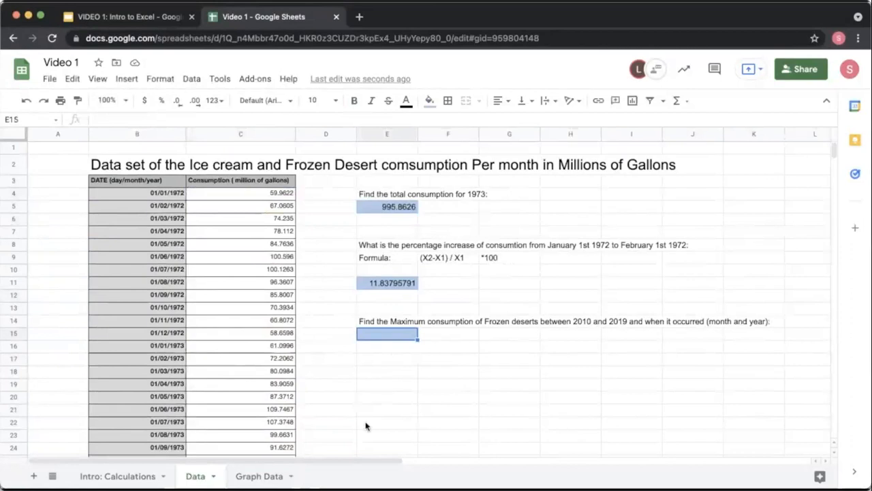
type("=")
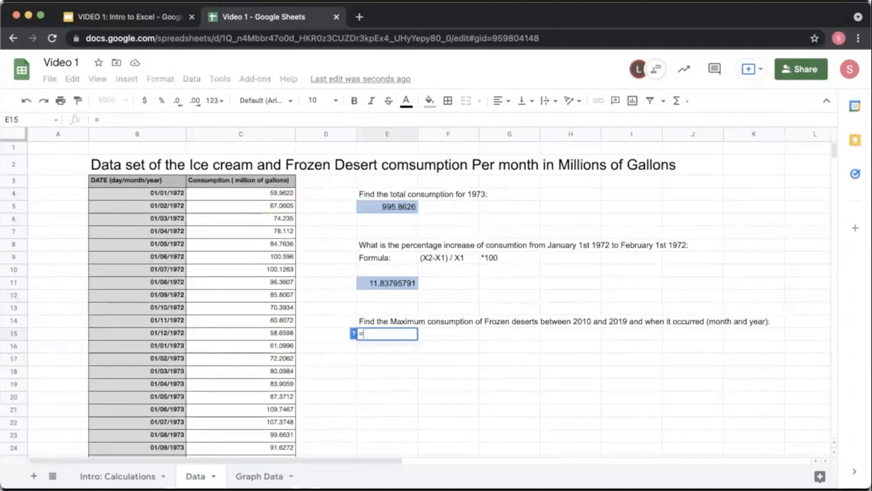
type("max(")
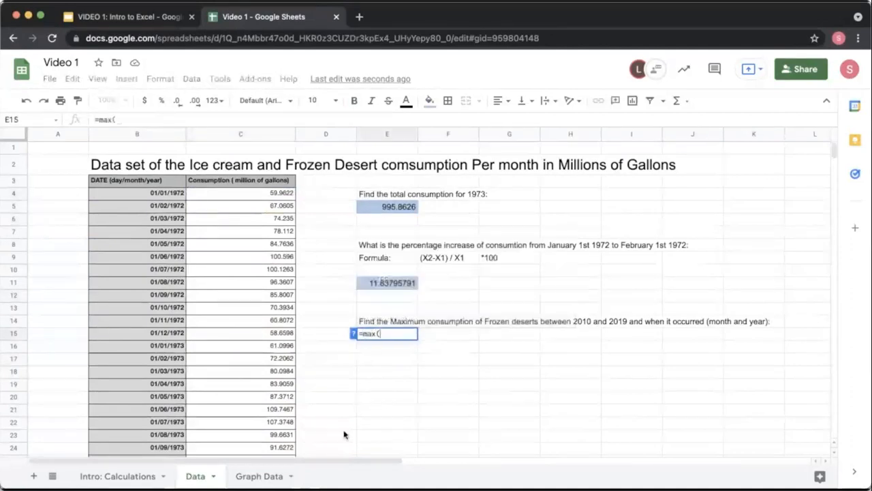
scroll(235, 341, "down", 20)
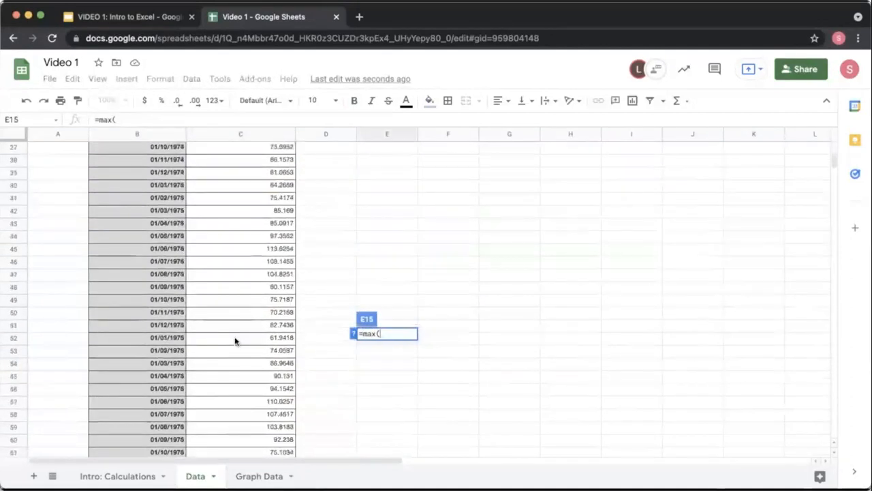
scroll(236, 341, "down", 20)
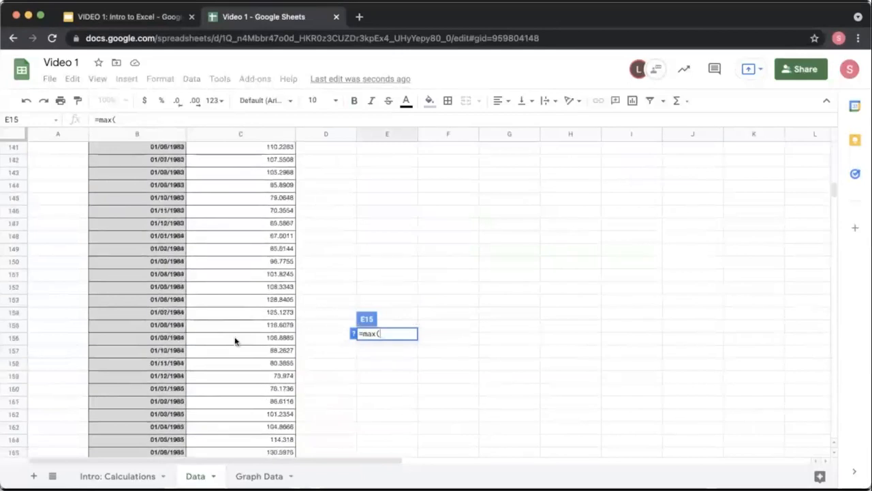
scroll(235, 341, "down", 20)
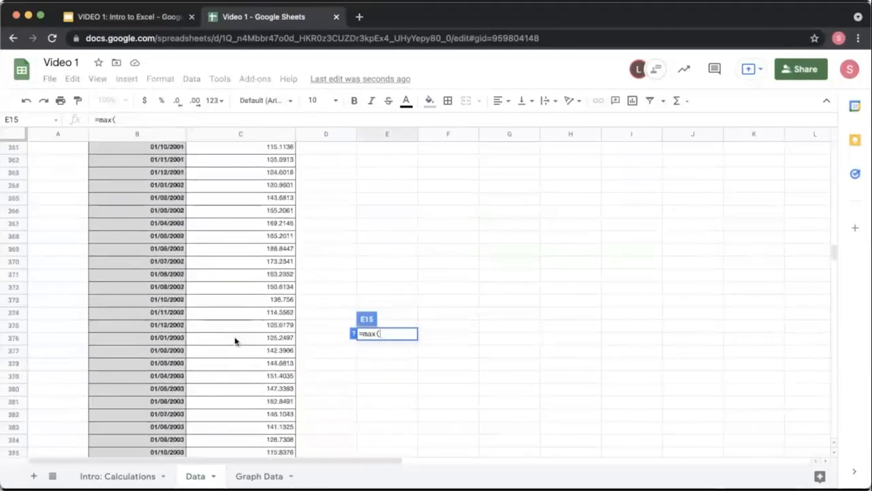
scroll(235, 341, "down", 20)
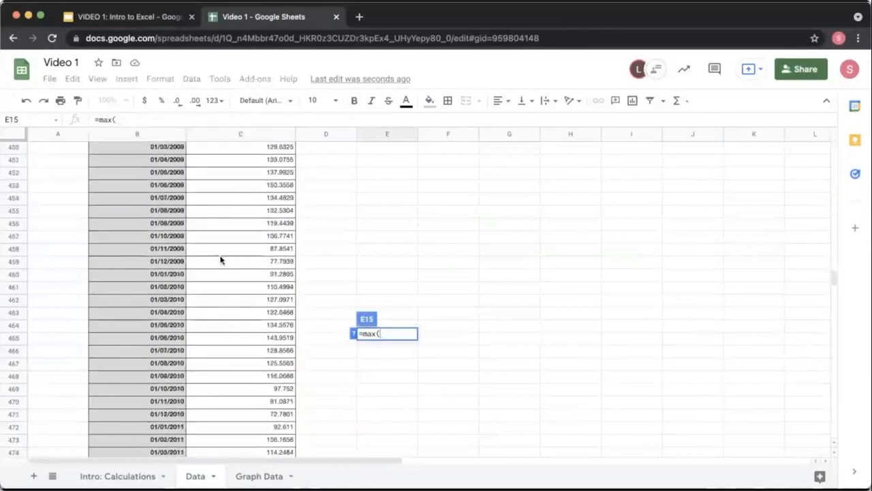
left_click(215, 279)
left_click_drag(215, 278, 228, 405)
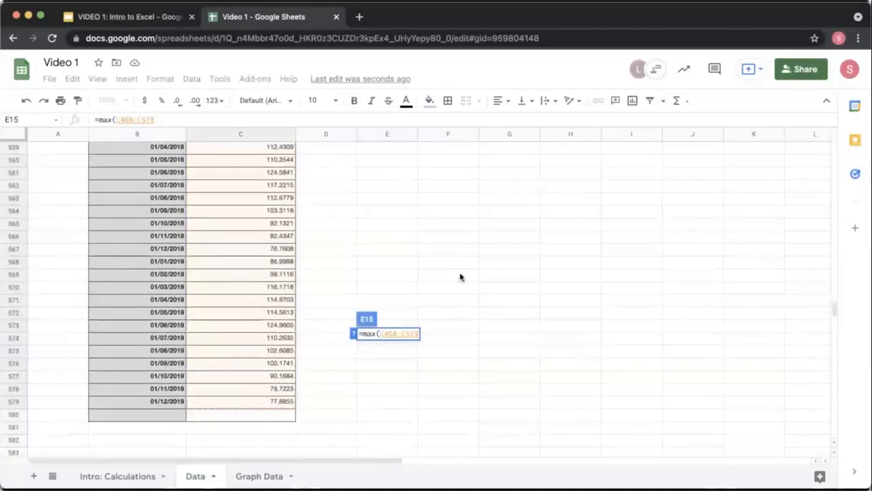
type(")")
key("Return")
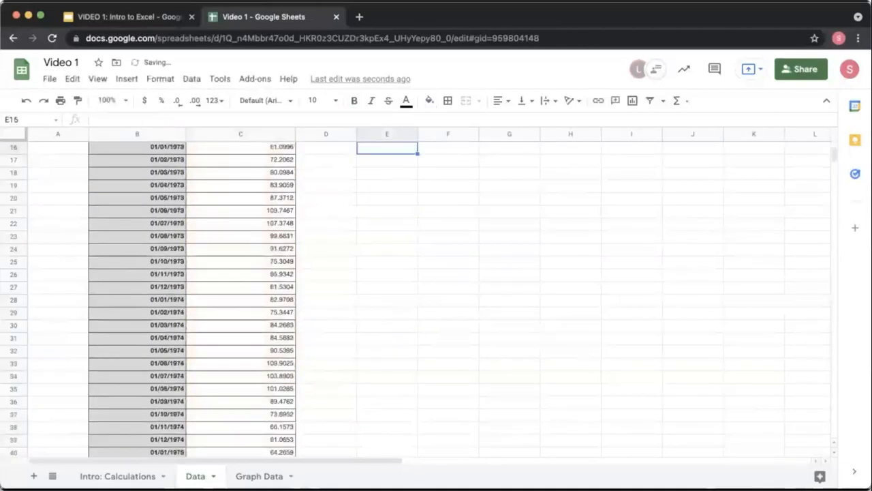
scroll(477, 230, "up", 2)
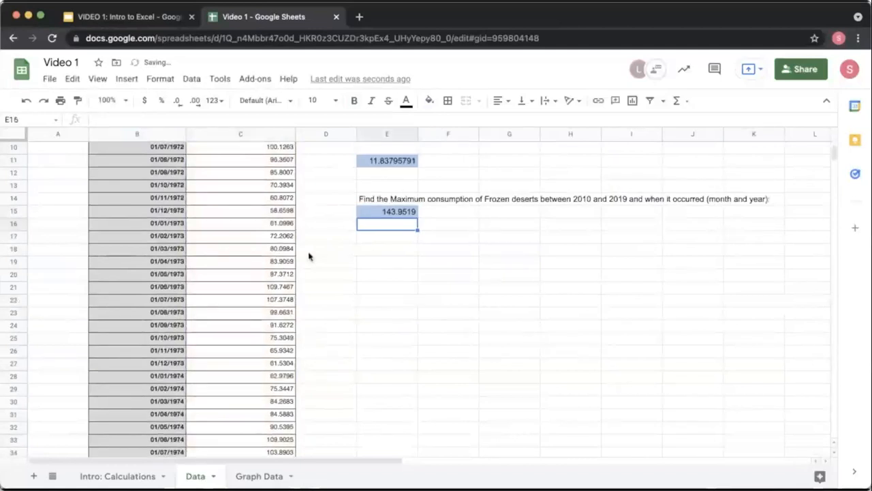
scroll(309, 257, "up", 1)
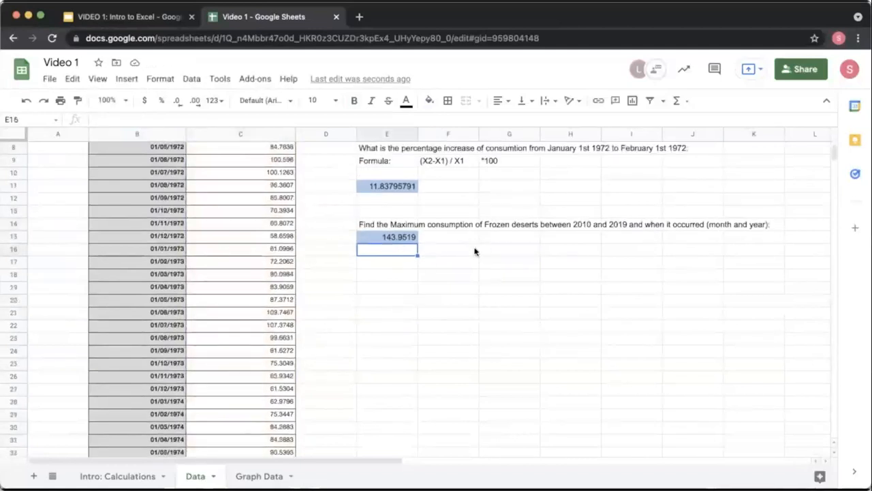
scroll(288, 245, "up", 3)
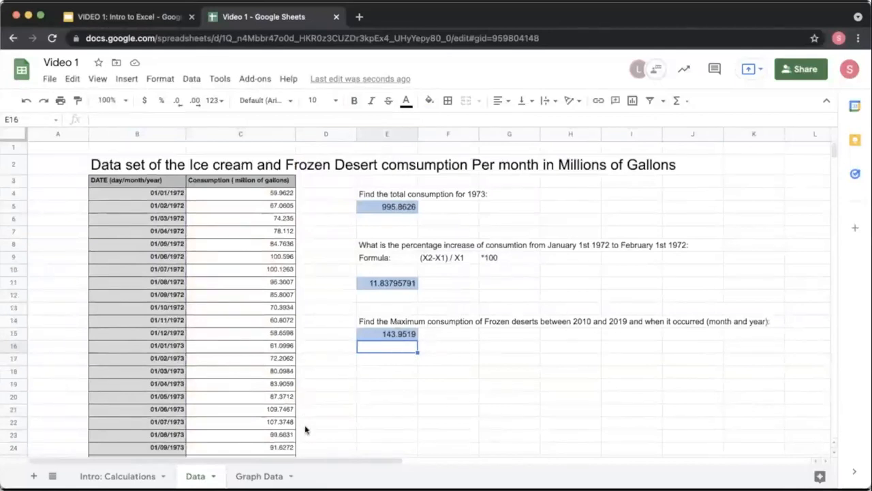
Step: Switch to the presentation and present the slides to view the graphing instructions
left_click(102, 16)
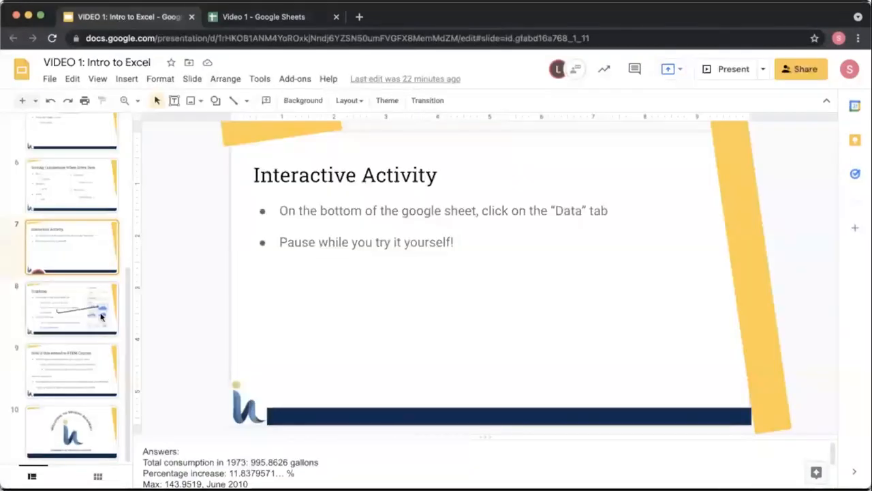
left_click(437, 235)
left_click(732, 69)
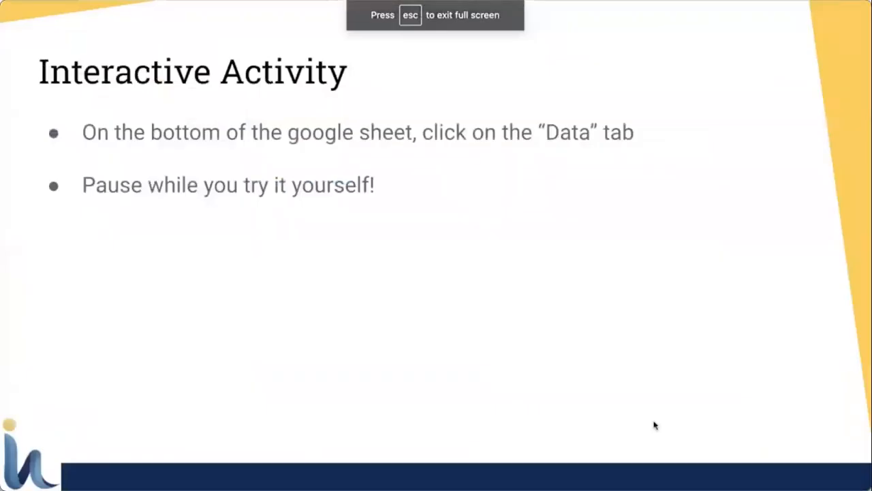
key("Right")
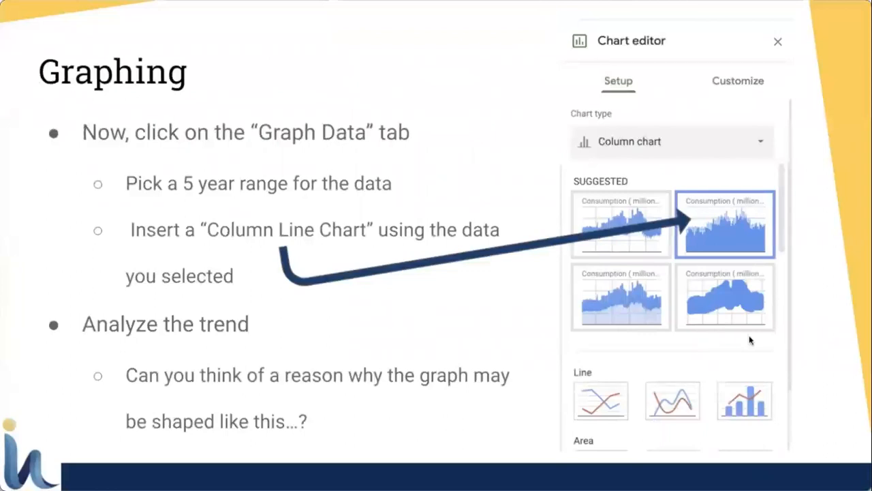
key("Escape")
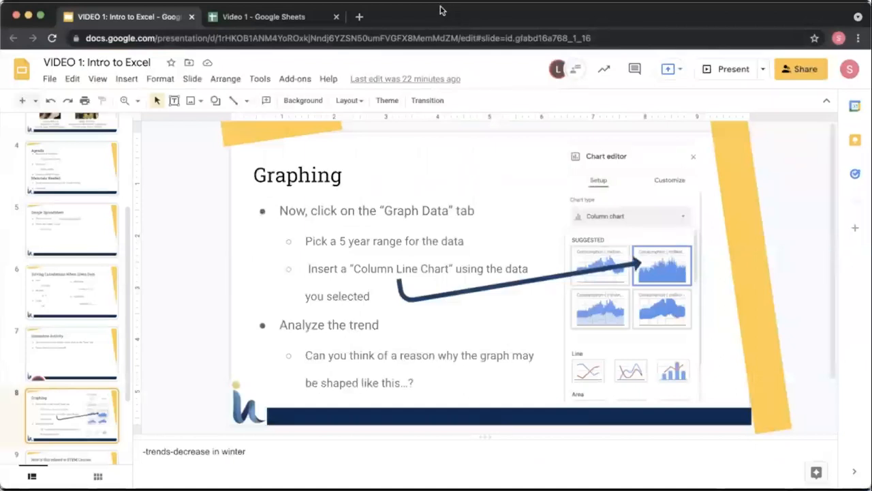
Step: Return to the spreadsheet, open the Graph Data sheet, select consumption cells C4:C75 and insert a chart
left_click(310, 16)
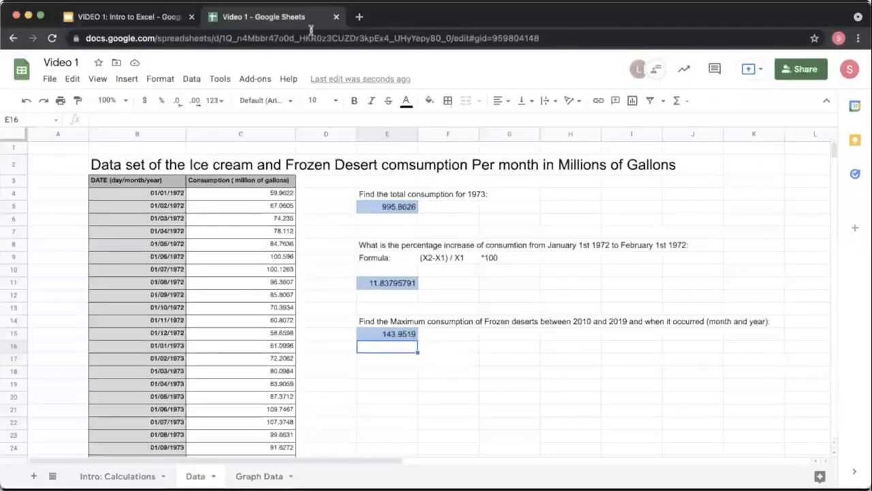
left_click(258, 475)
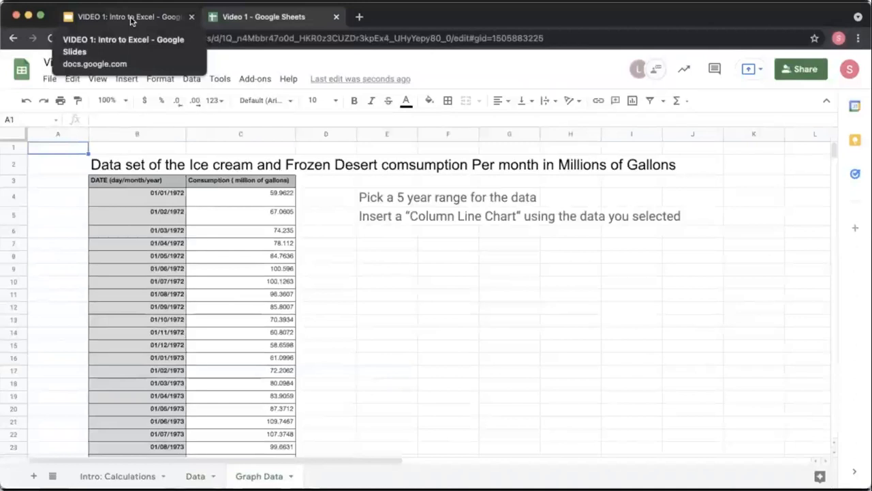
left_click(233, 200)
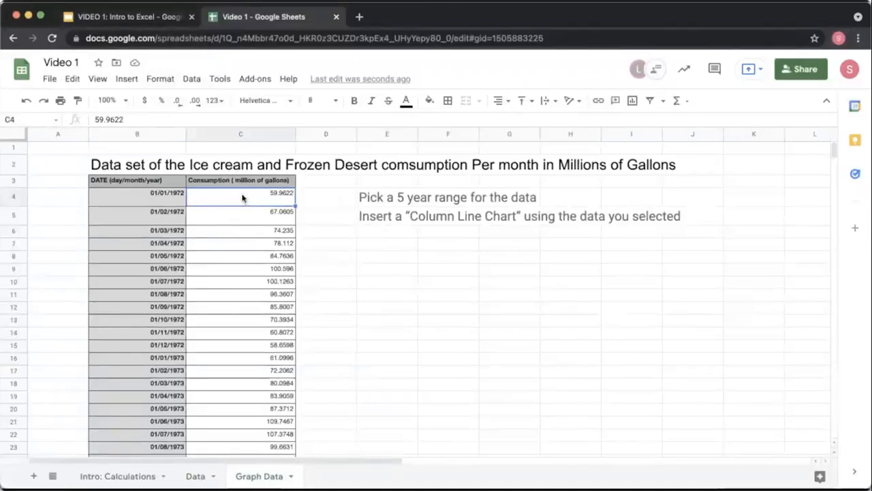
left_click(243, 216, "shift")
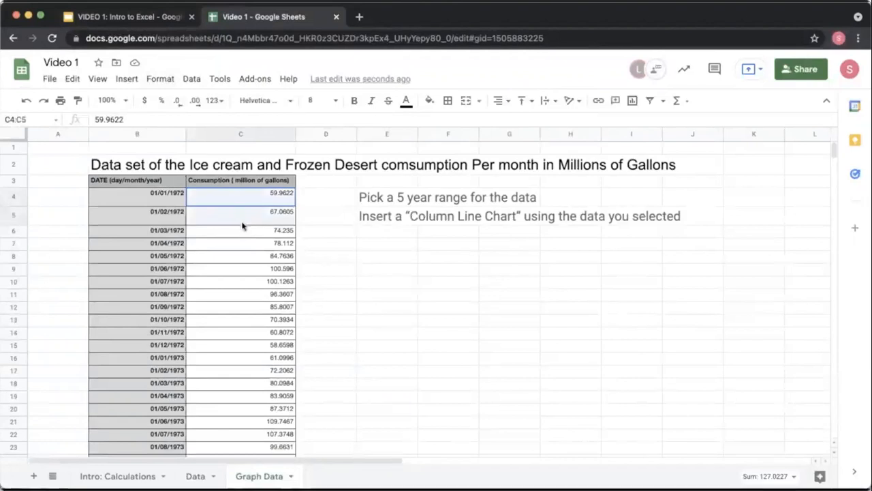
left_click_drag(242, 225, 234, 295)
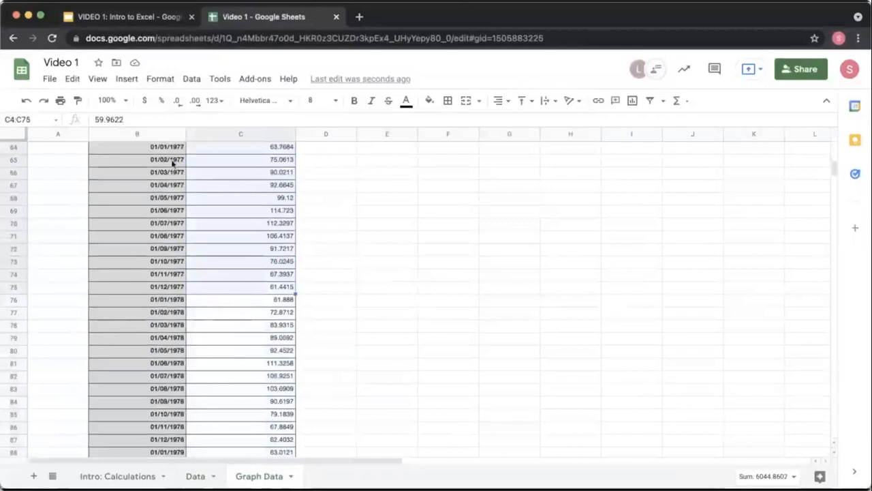
left_click(126, 79)
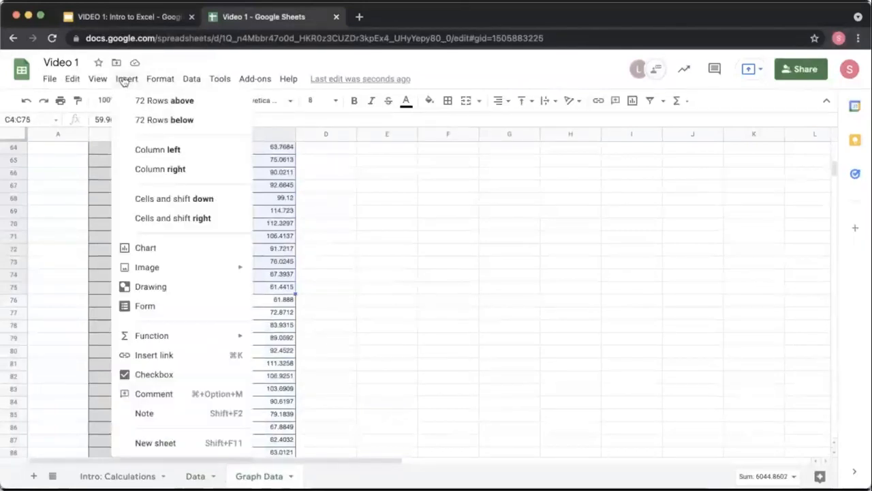
left_click(190, 257)
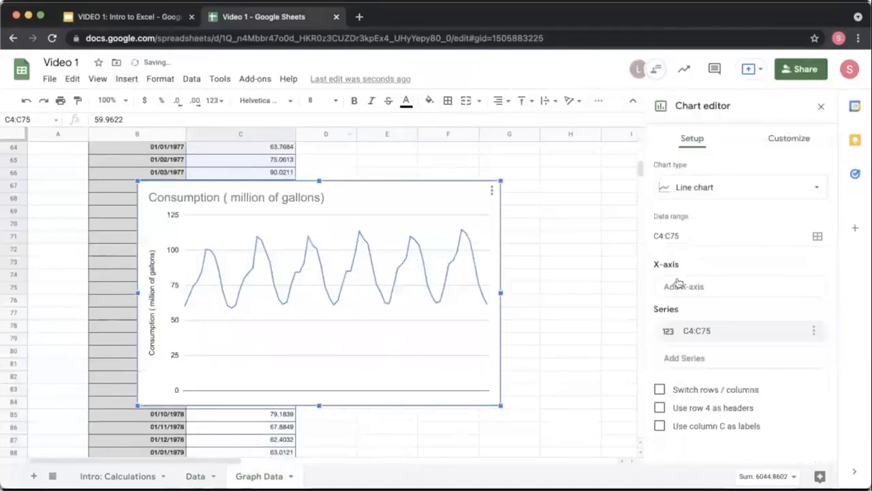
Step: Change the chart type to Column chart
left_click(736, 196)
scroll(753, 288, "down", 4)
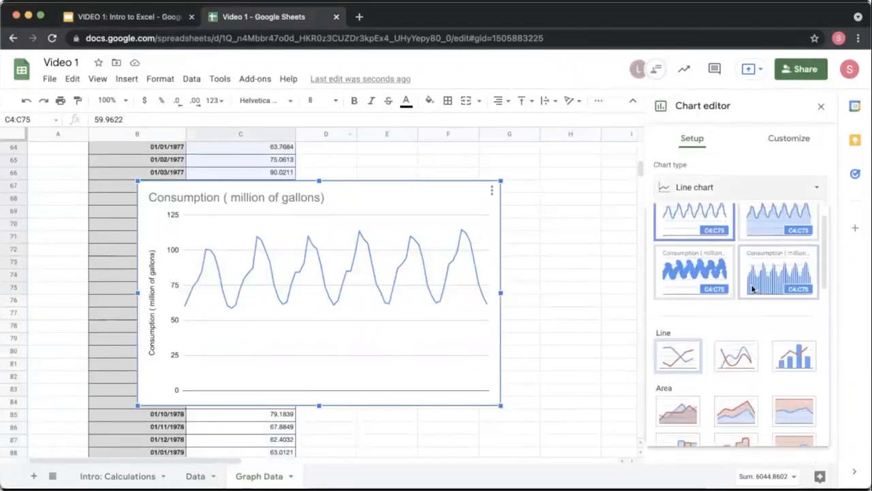
scroll(752, 288, "down", 3)
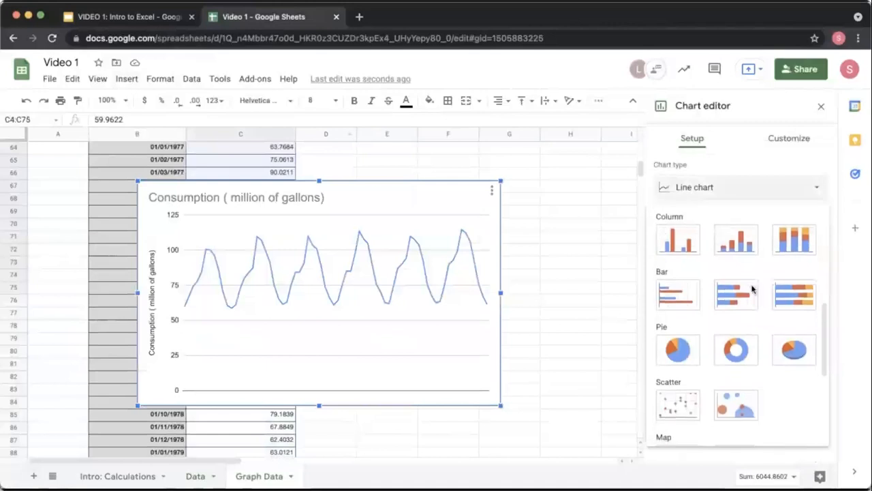
scroll(753, 288, "up", 5)
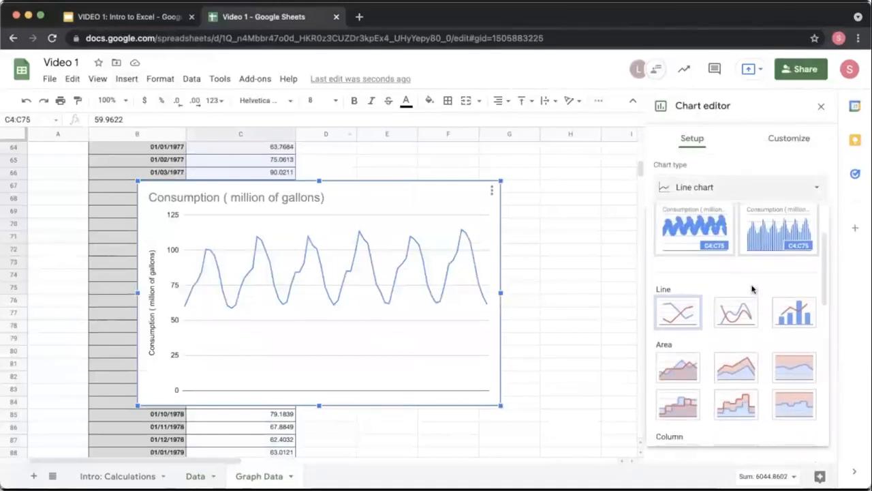
scroll(769, 246, "up", 2)
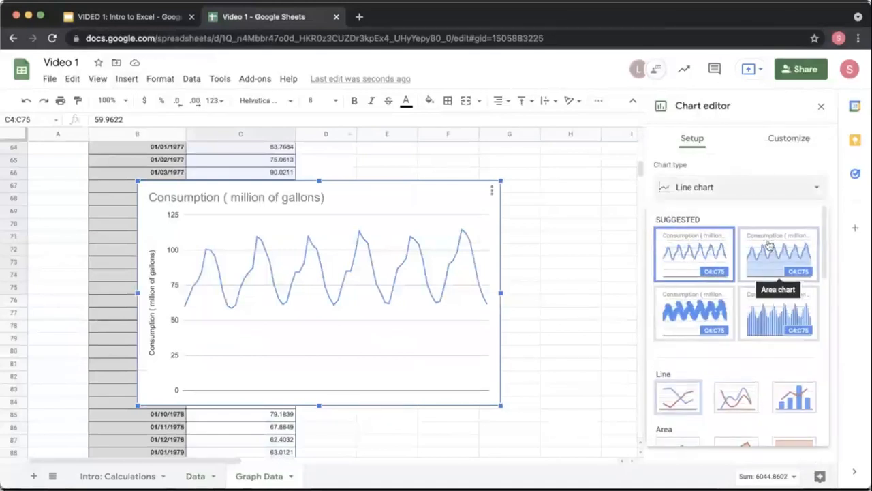
left_click(766, 311)
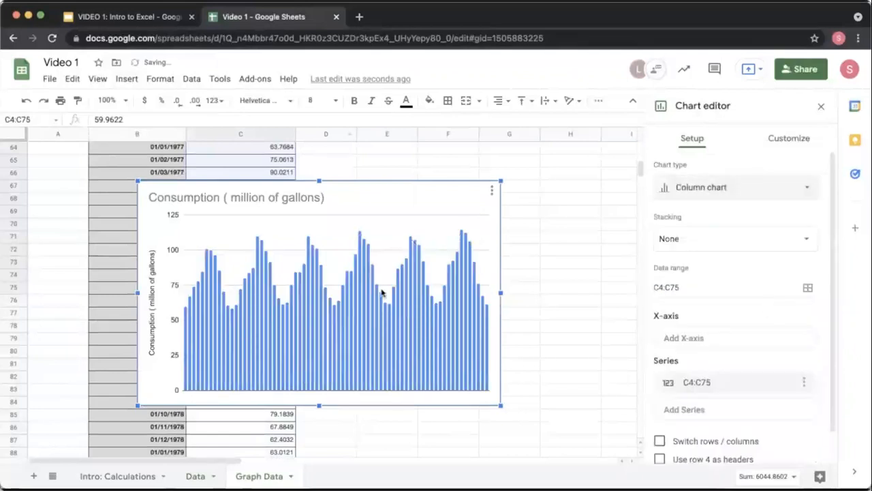
Step: Move the chart up beside the graphing instructions, next to the consumption data
left_click_drag(362, 242, 552, 213)
scroll(434, 302, "up", 15)
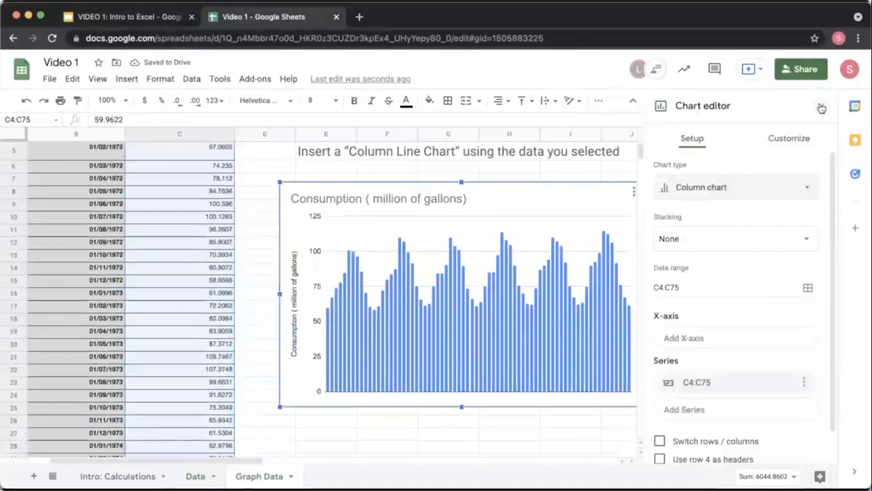
Step: Examine the chart's customization options, including the legend settings, and close the chart editor
left_click(797, 144)
left_click(704, 169)
left_click(704, 171)
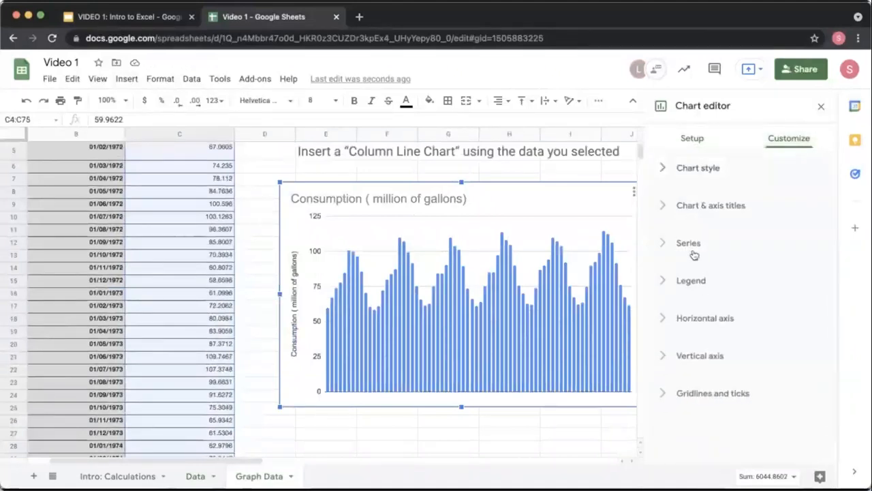
left_click(691, 282)
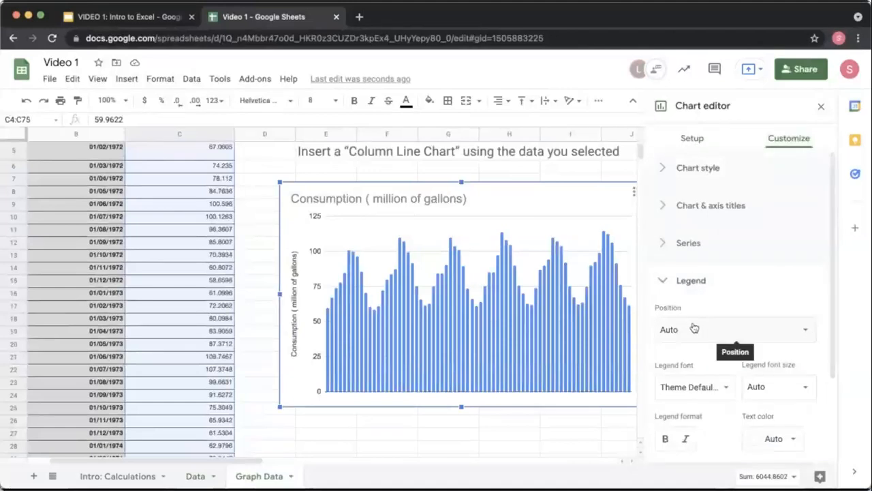
scroll(691, 402, "down", 3)
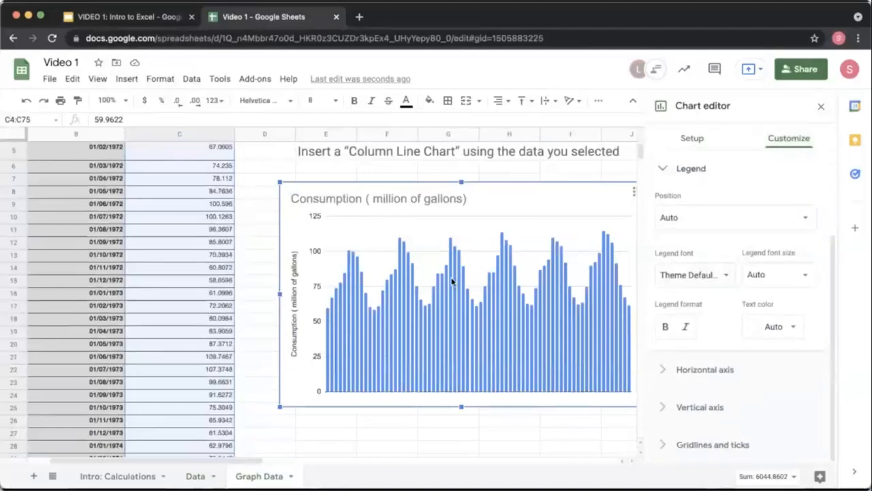
scroll(451, 281, "right", 4)
scroll(452, 280, "left", 4)
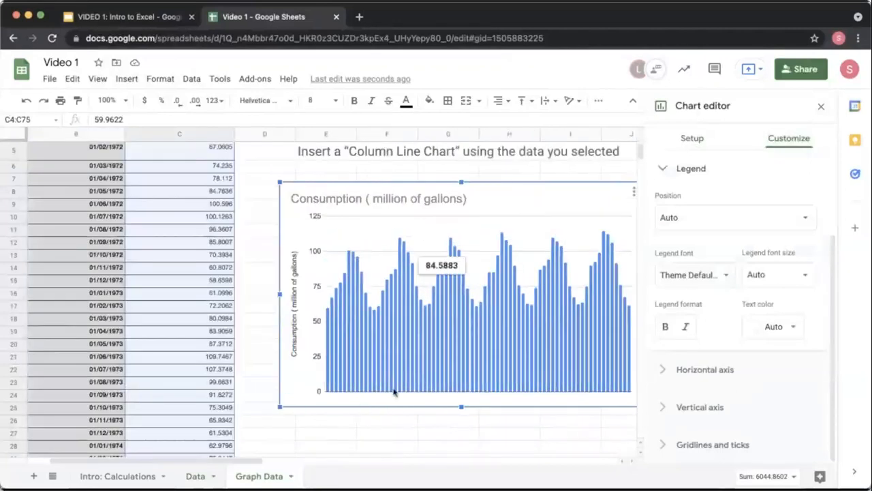
left_click(825, 107)
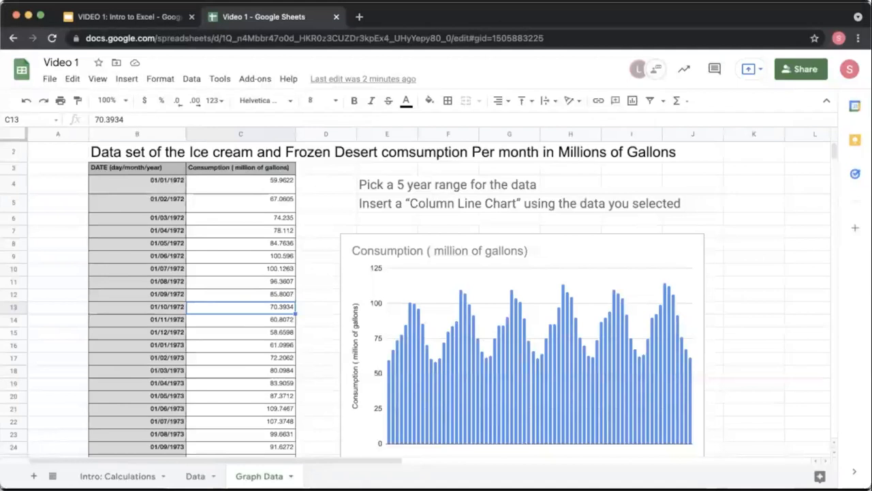
Step: Switch to the Intro to Excel presentation and start presenting the slides
left_click(128, 18)
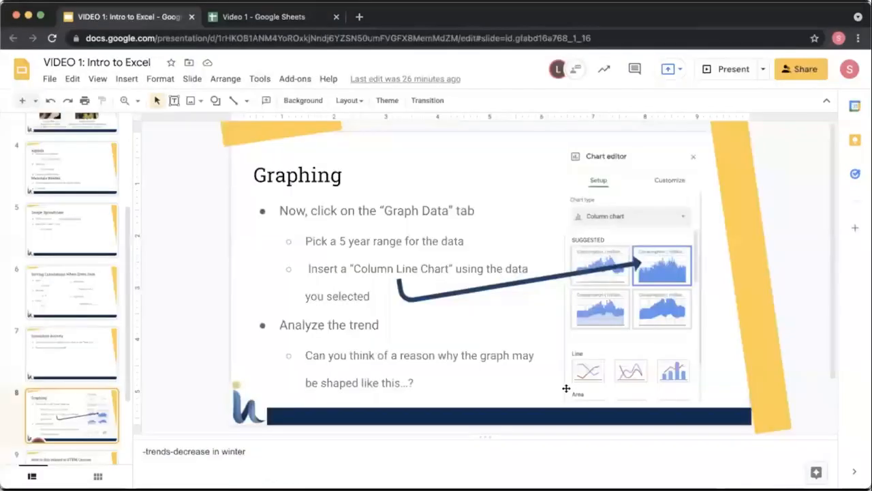
left_click(721, 68)
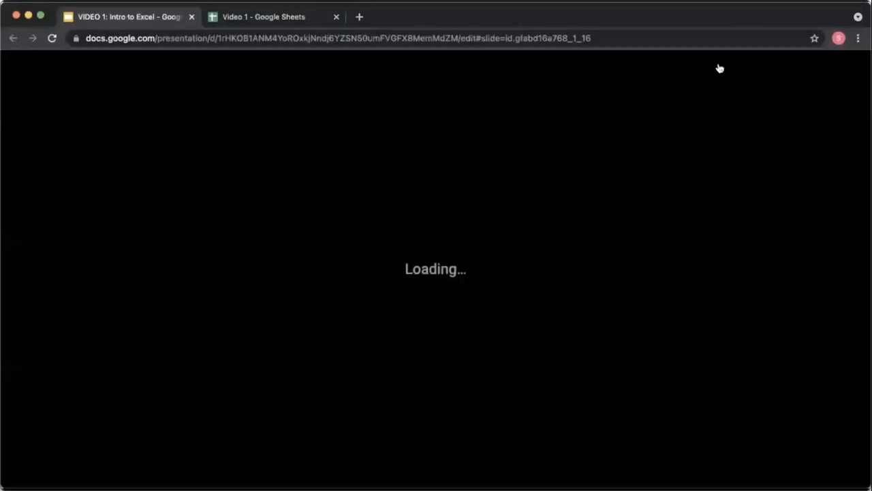